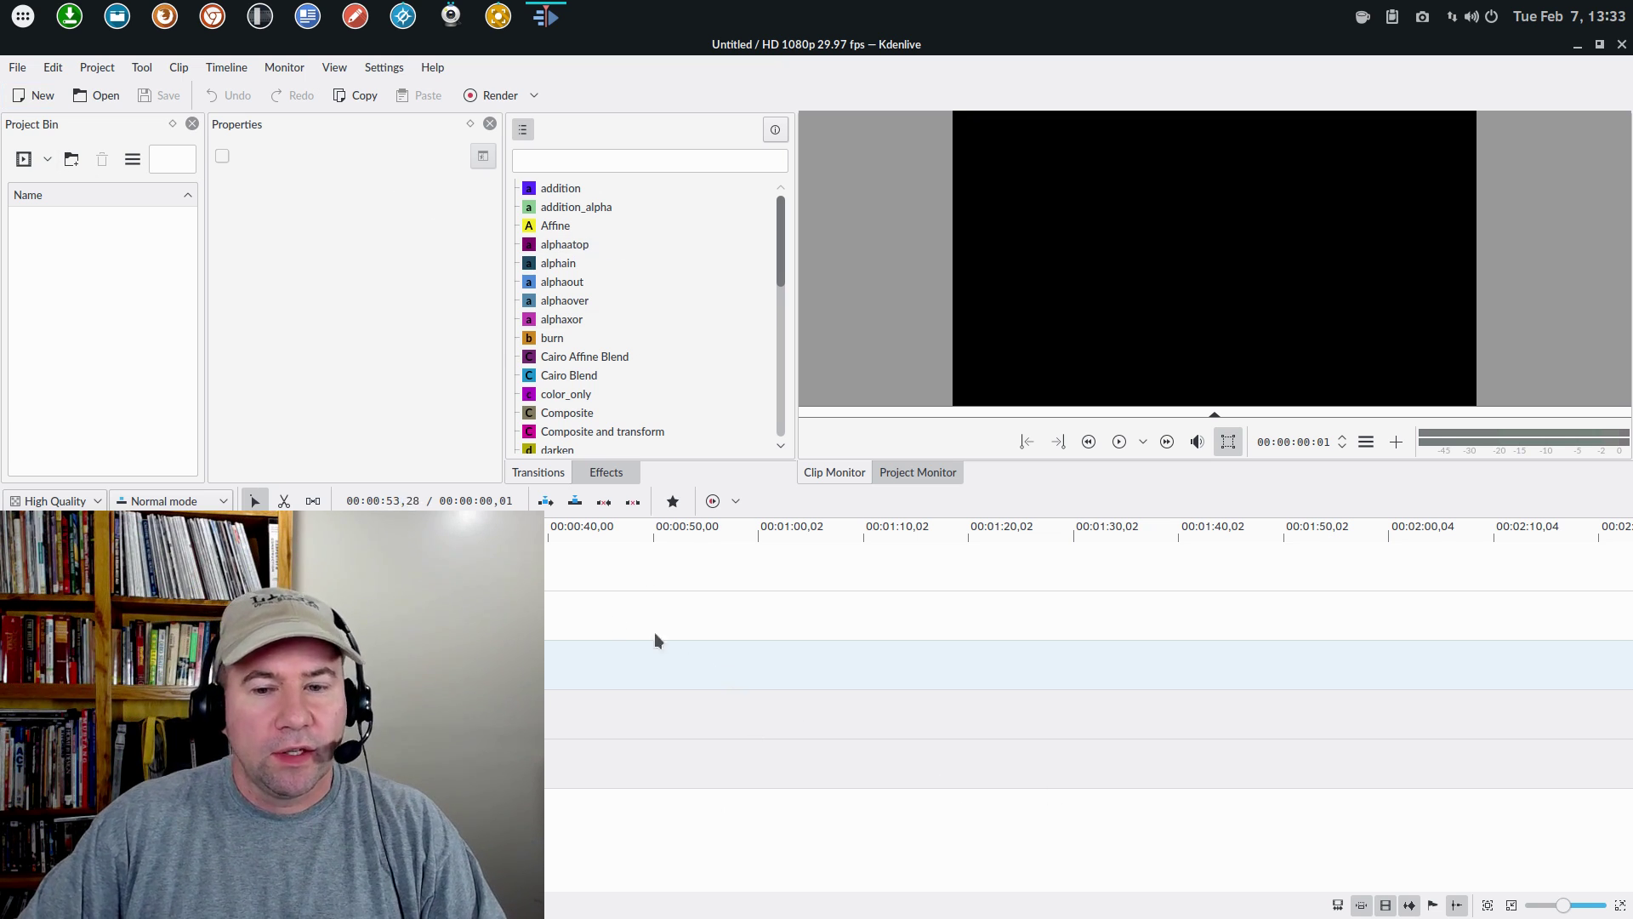
Dismiss the empty Open dialog and switch Kdenlive's colour theme to Arc
click(105, 95)
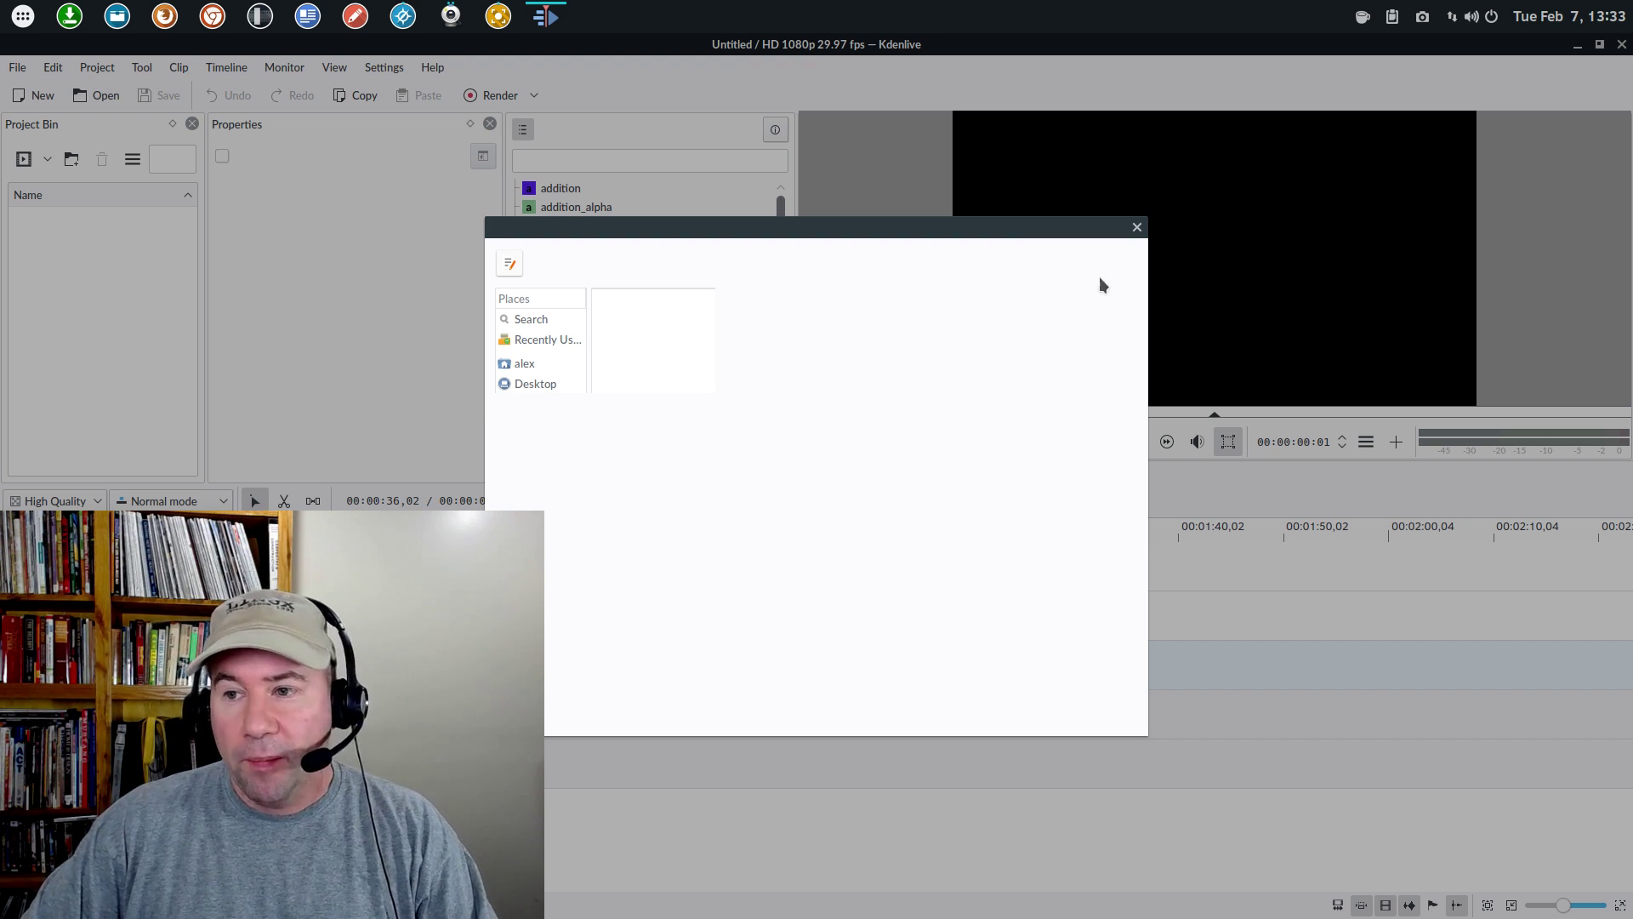
click(1137, 228)
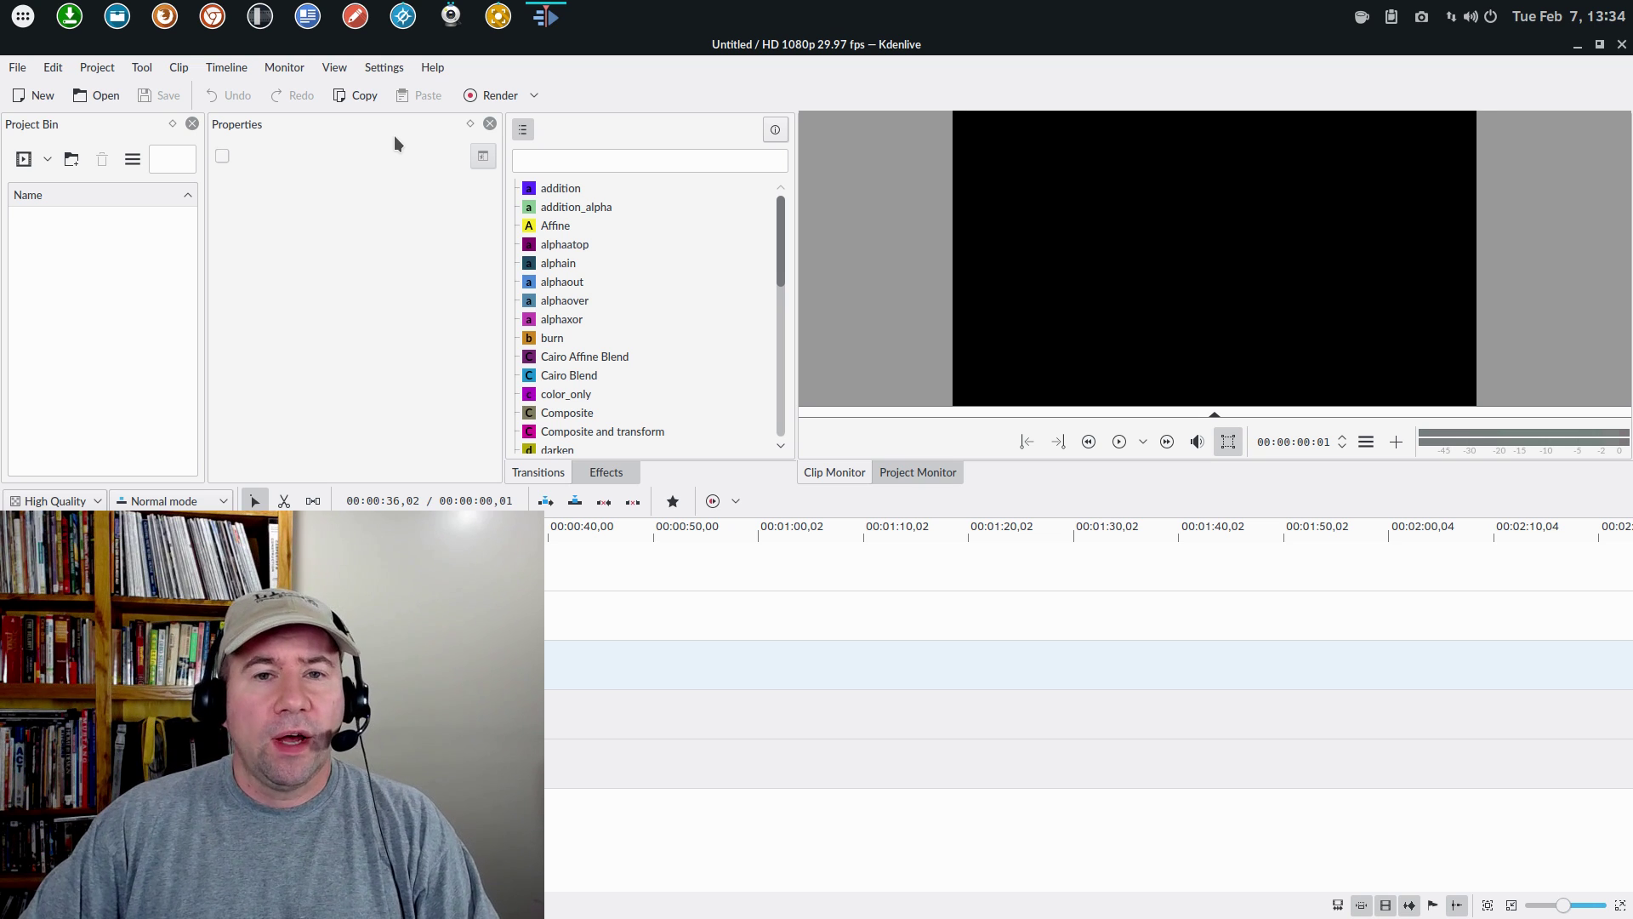
click(384, 68)
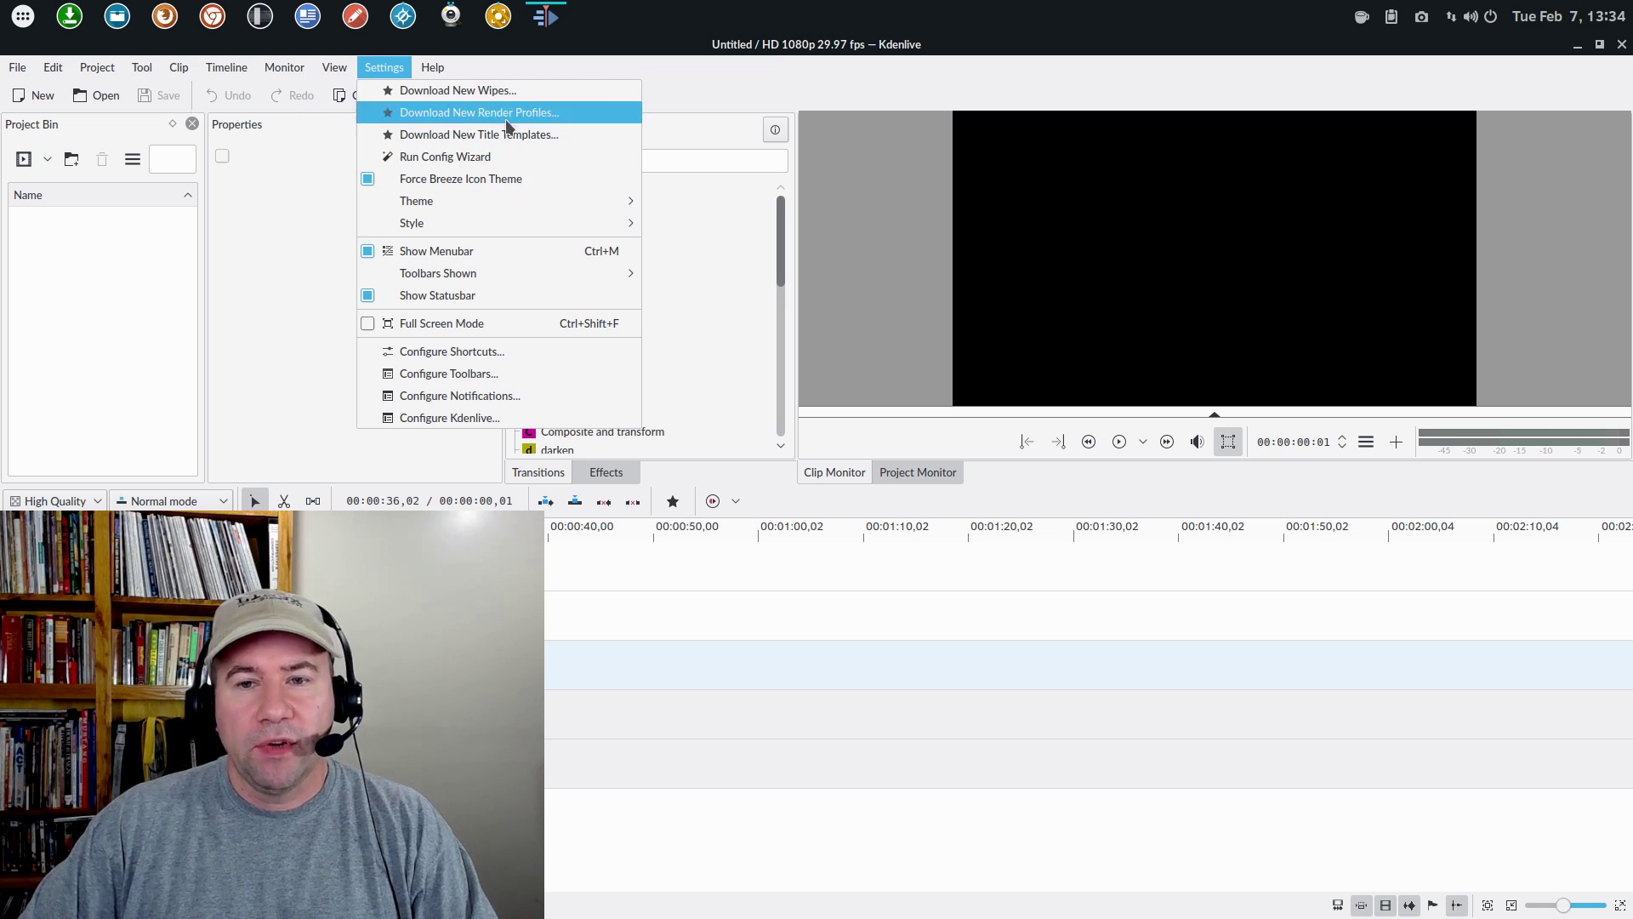
click(472, 184)
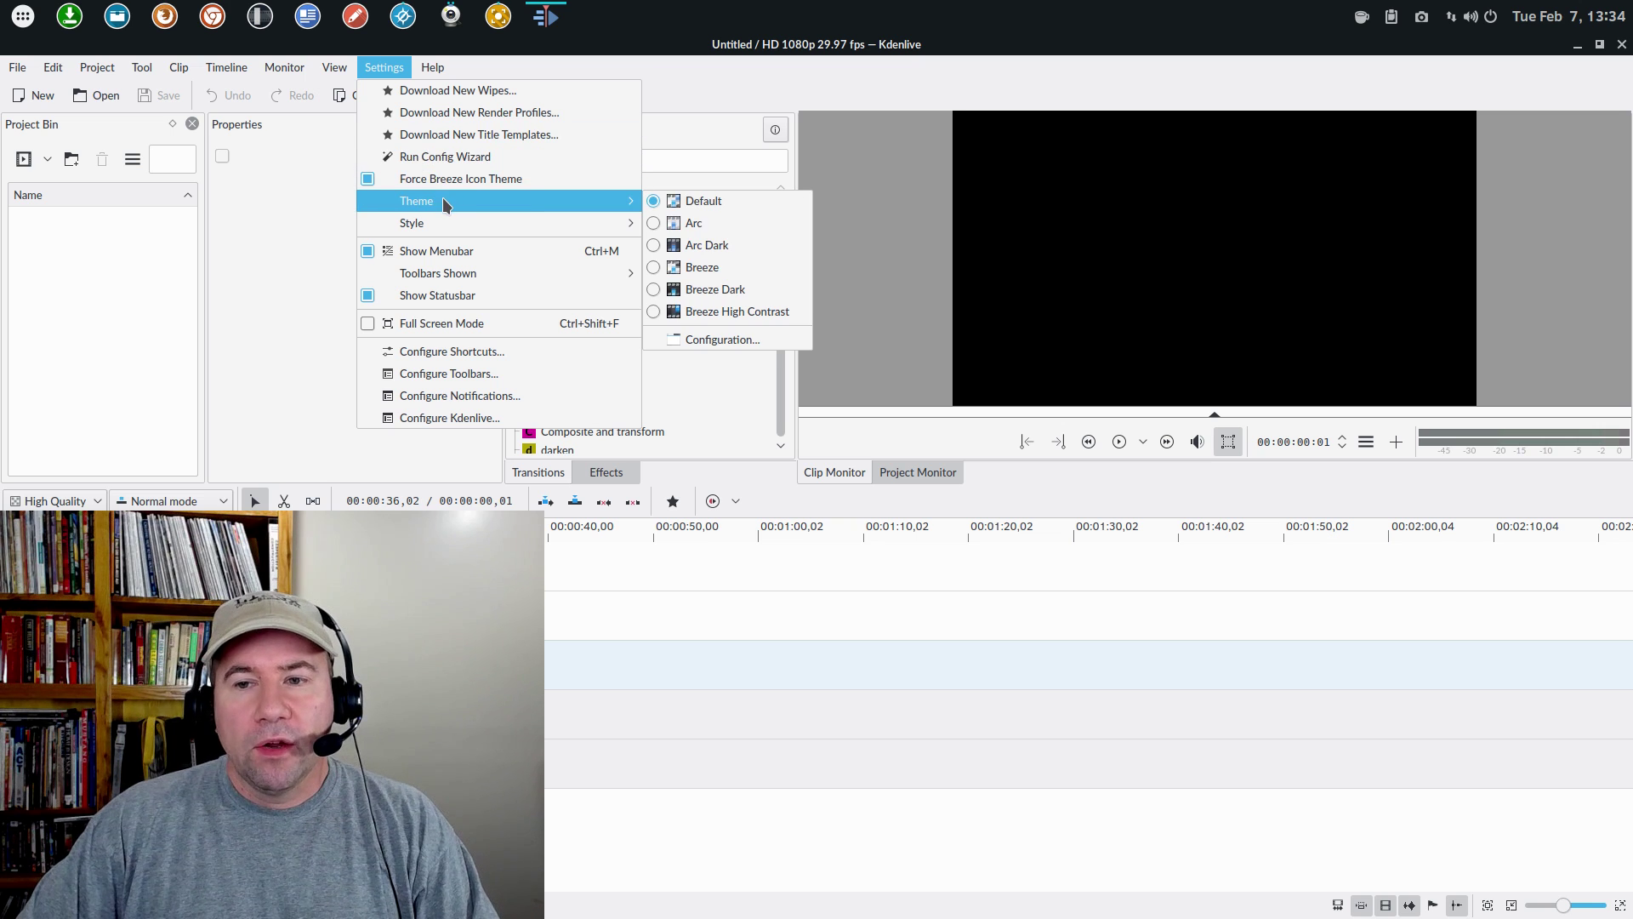
click(711, 202)
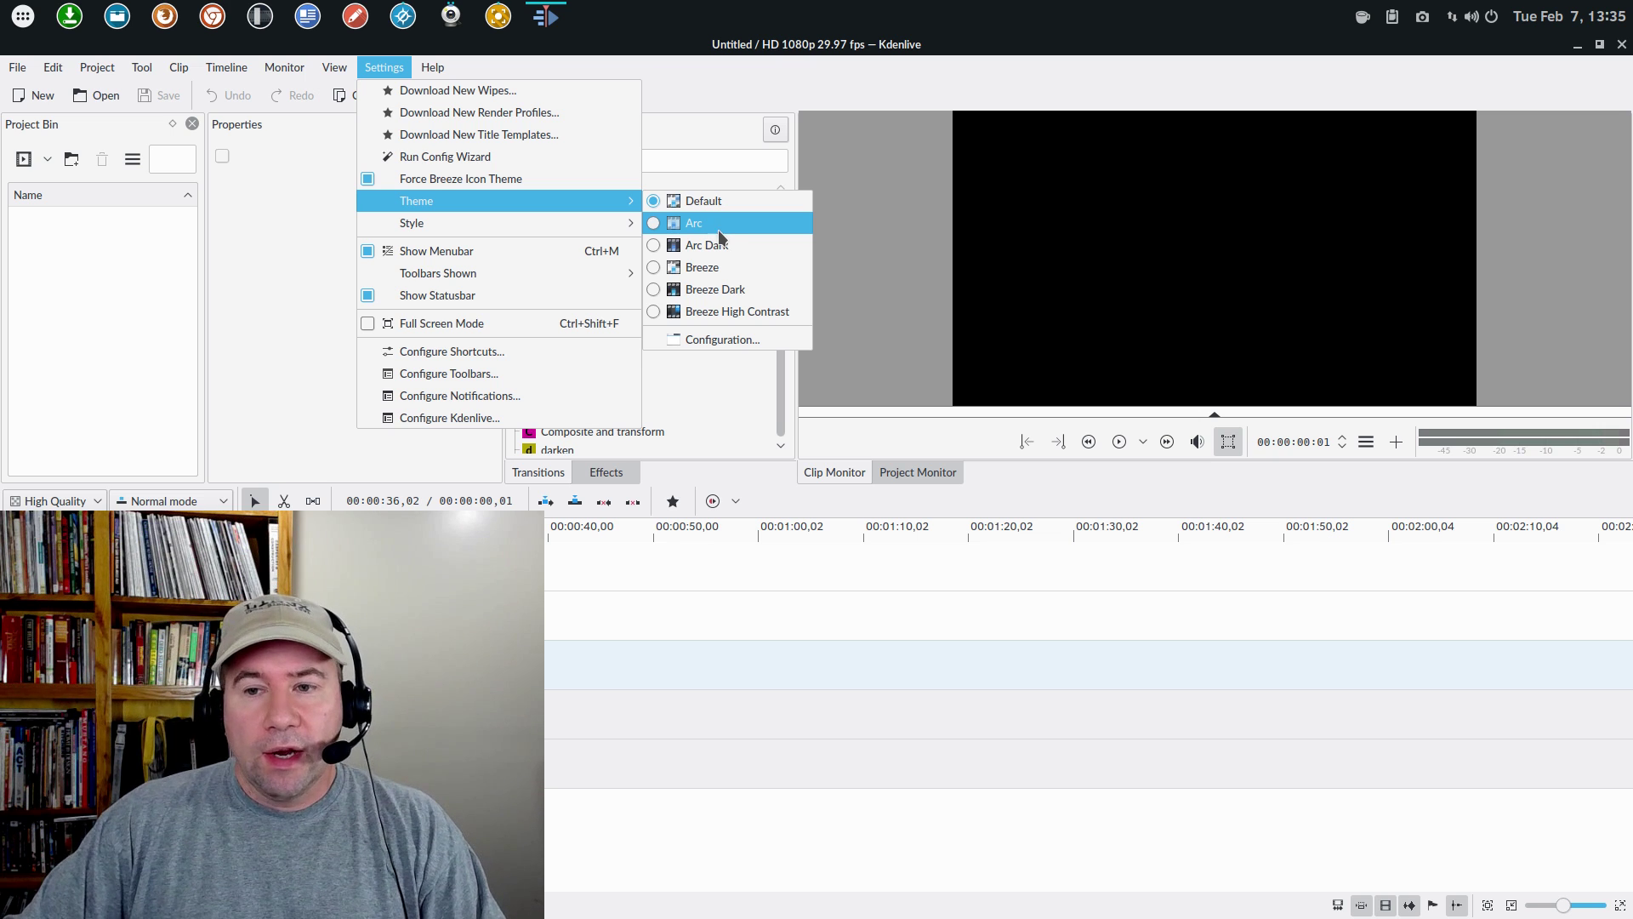
click(713, 228)
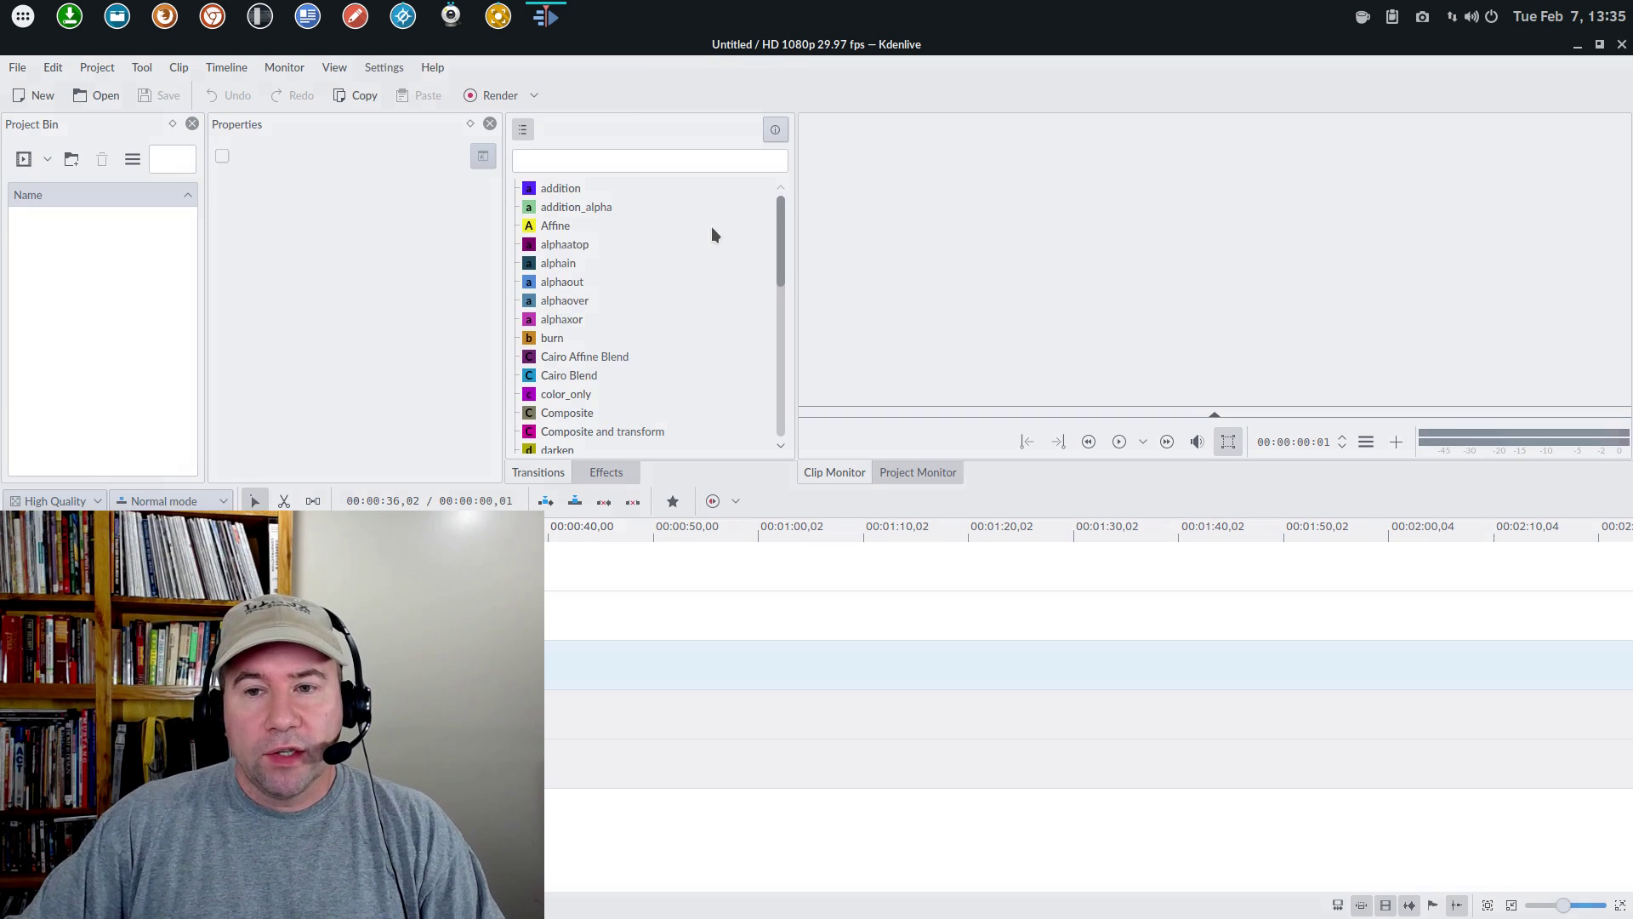
Set Kdenlive's widget style to GTK+
click(384, 68)
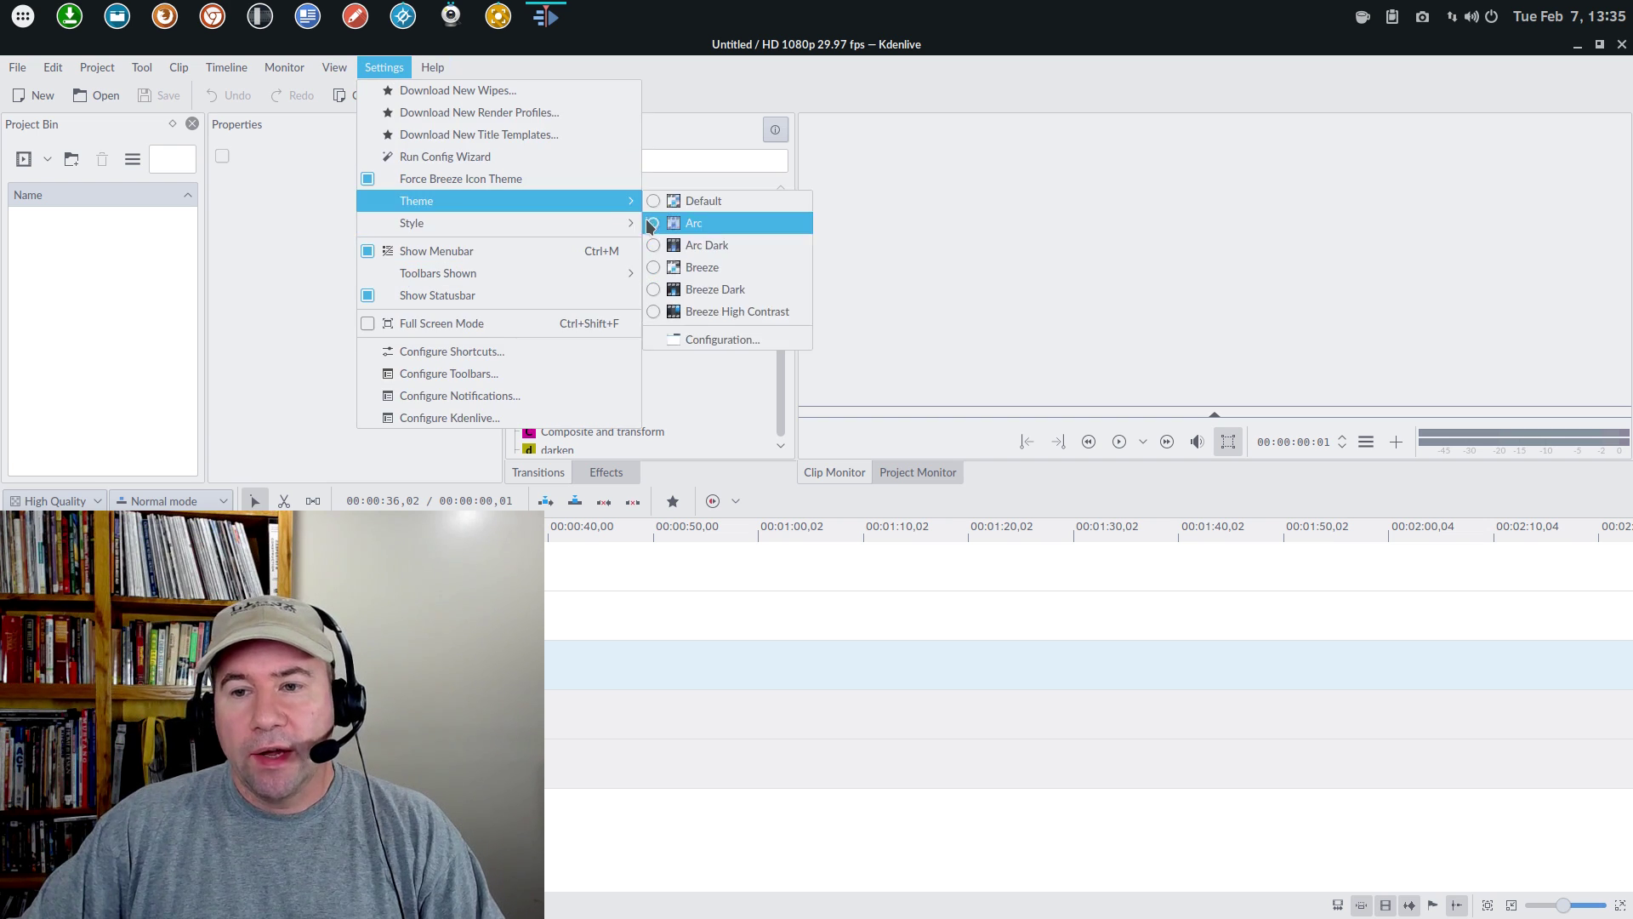
mouse_move(538, 232)
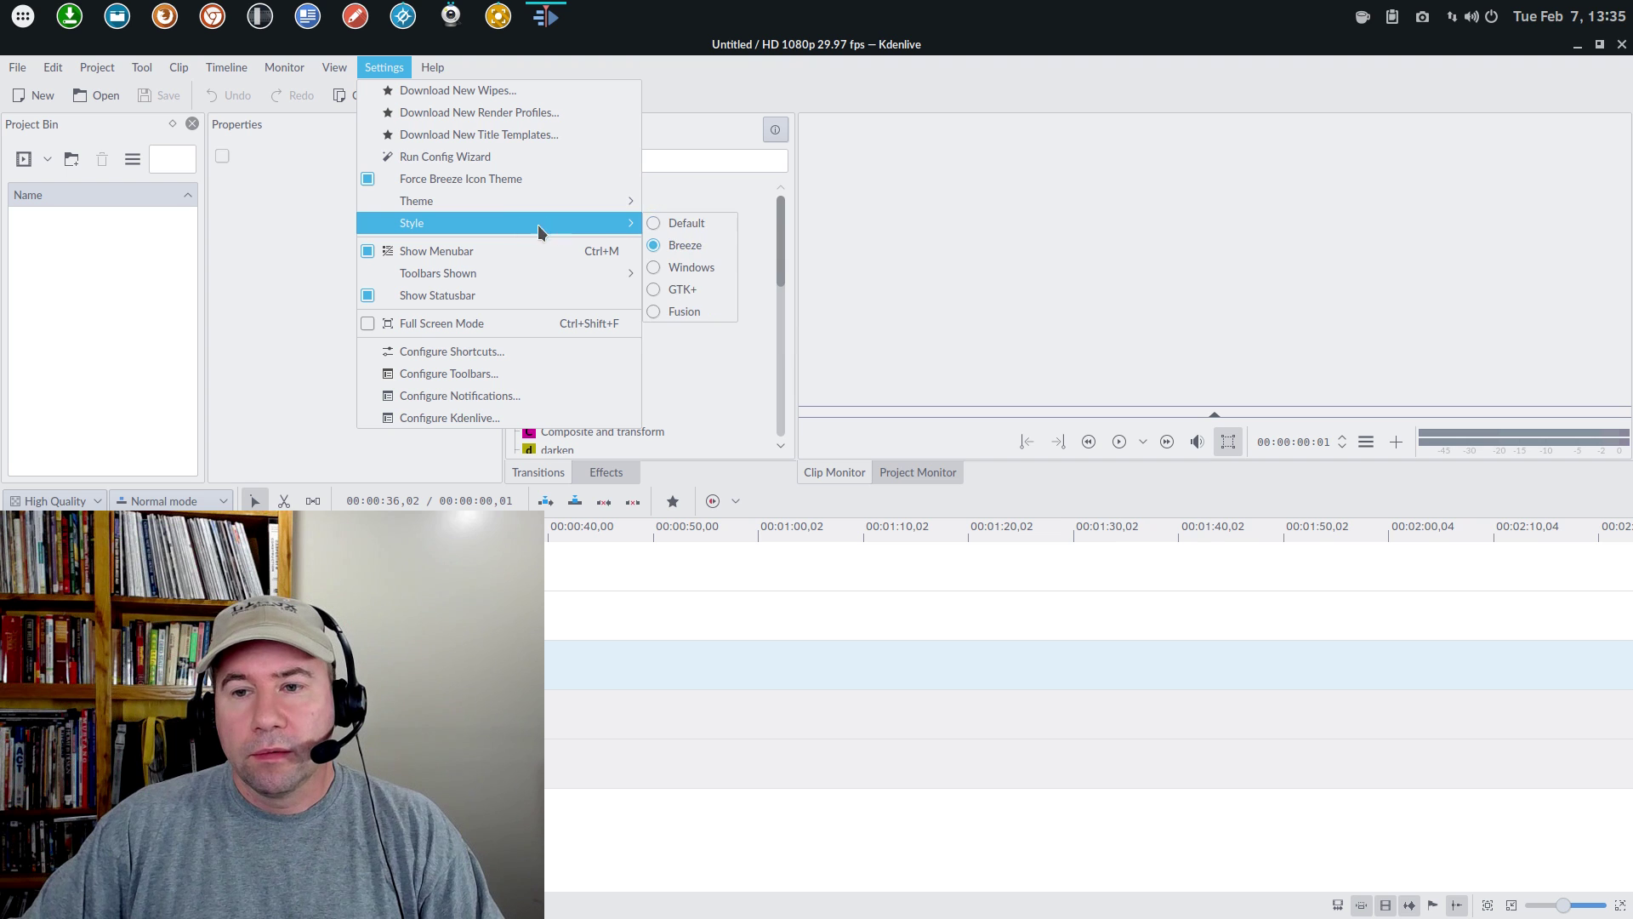
click(692, 290)
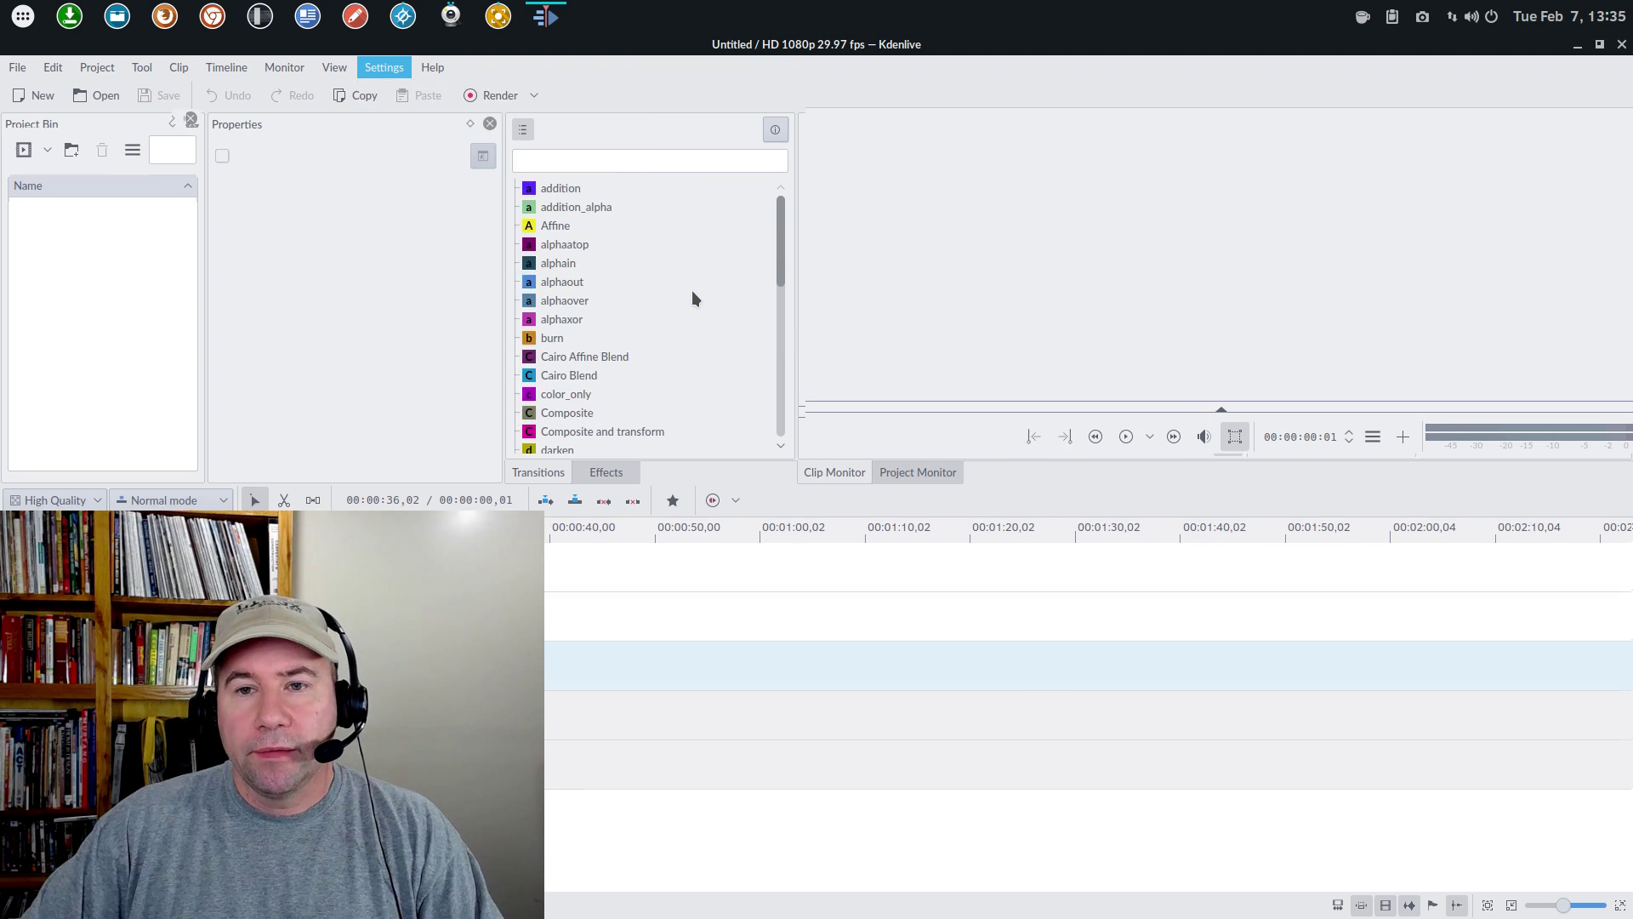
click(1621, 44)
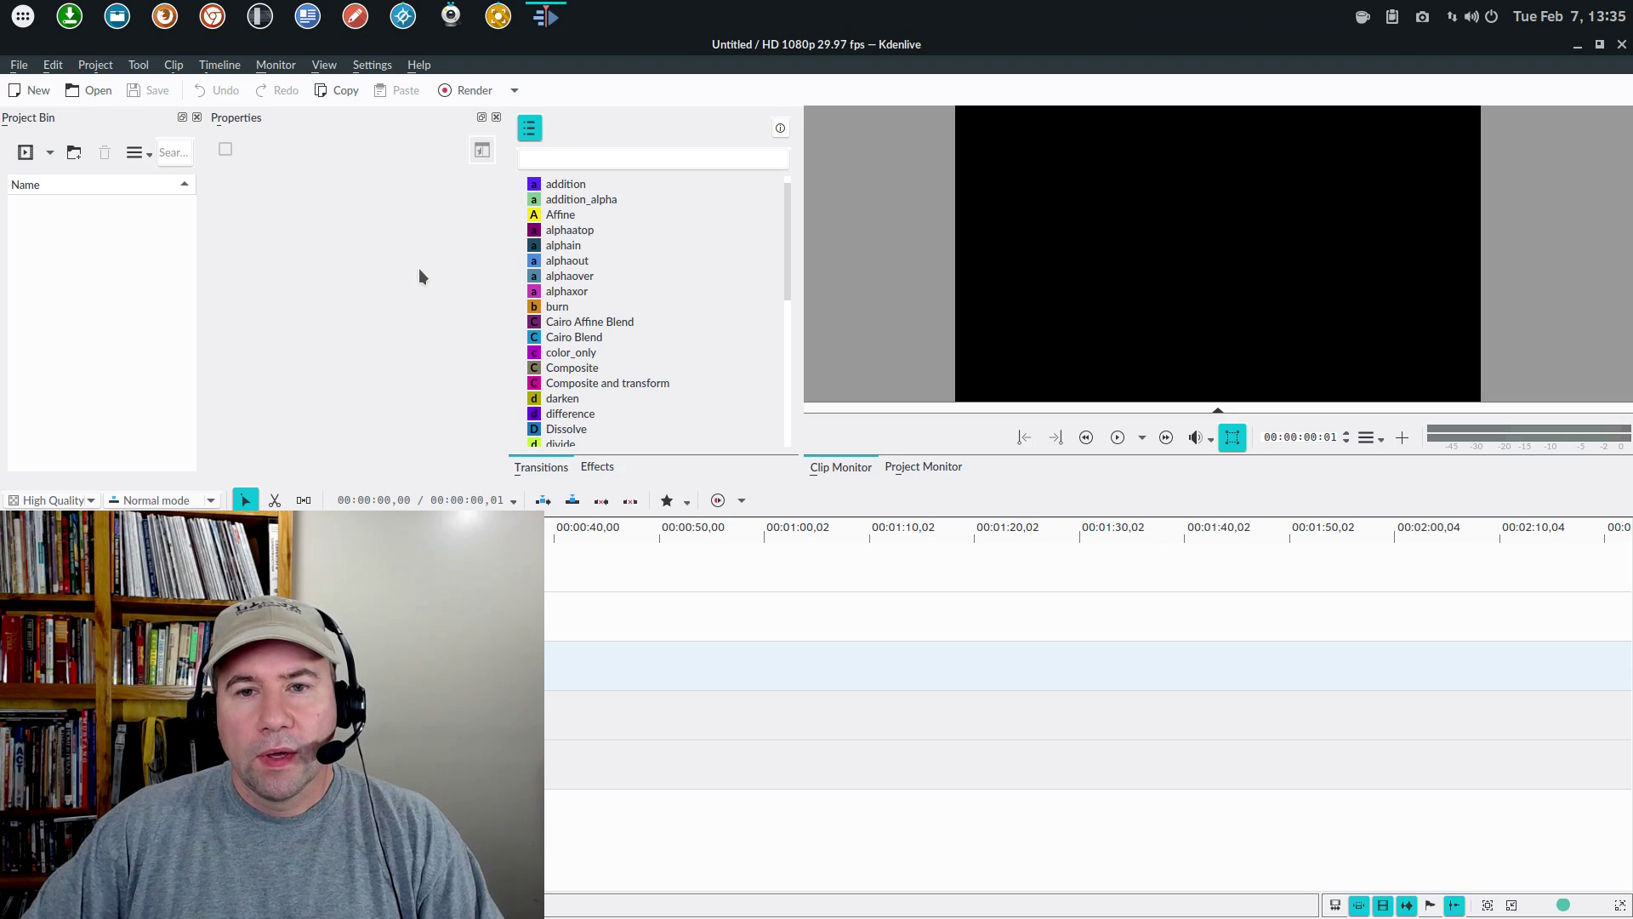
click(92, 95)
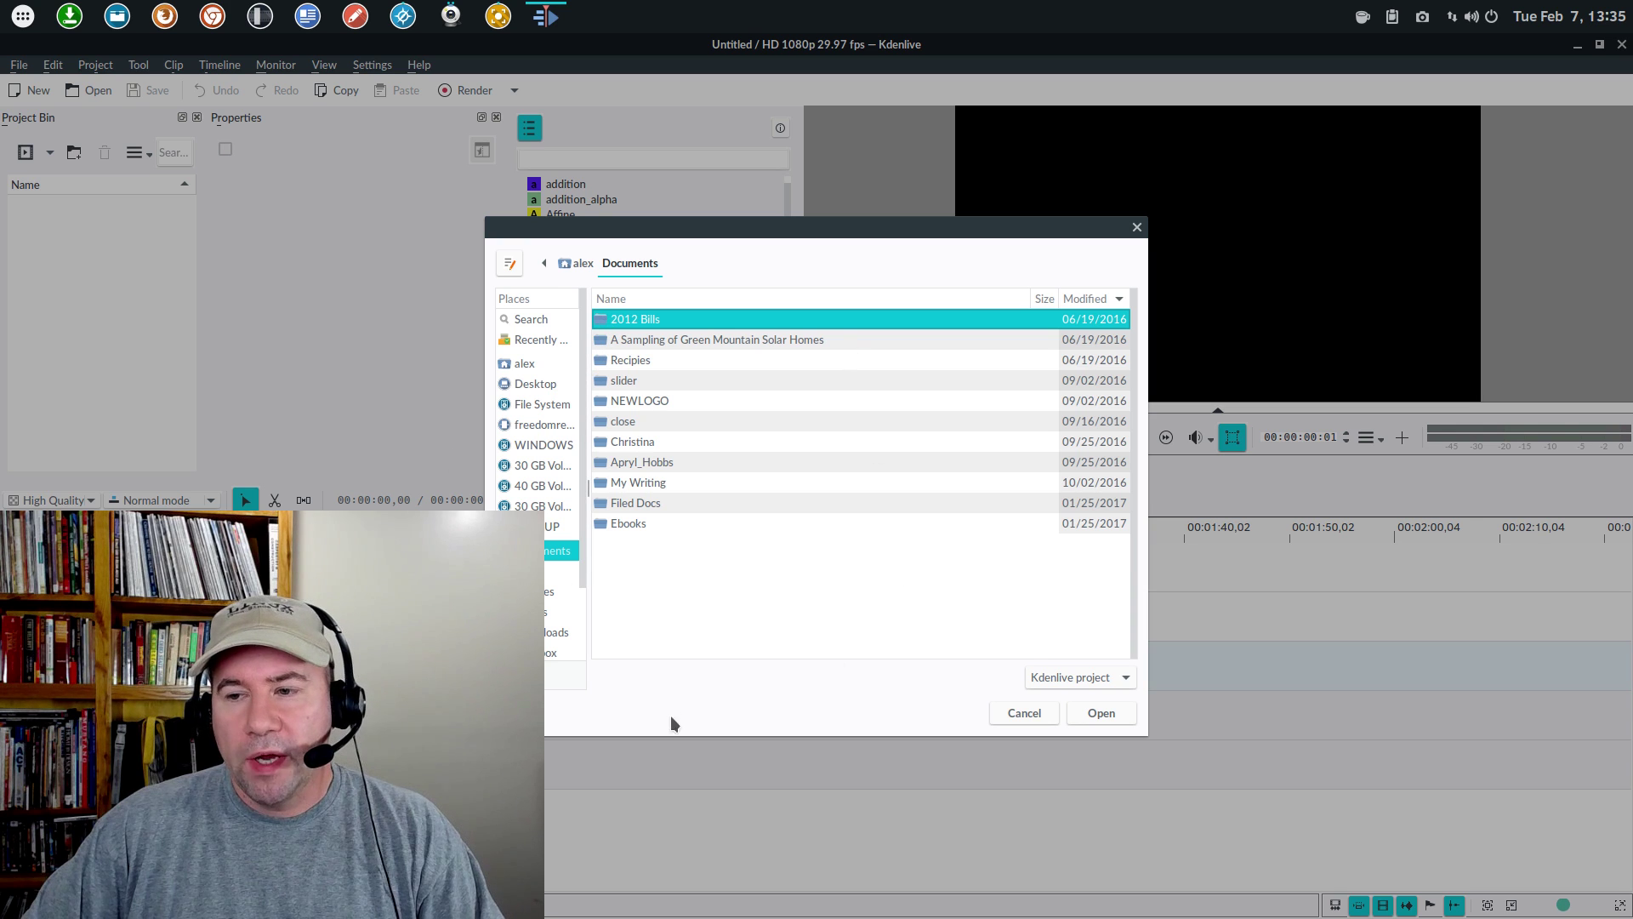
click(1136, 227)
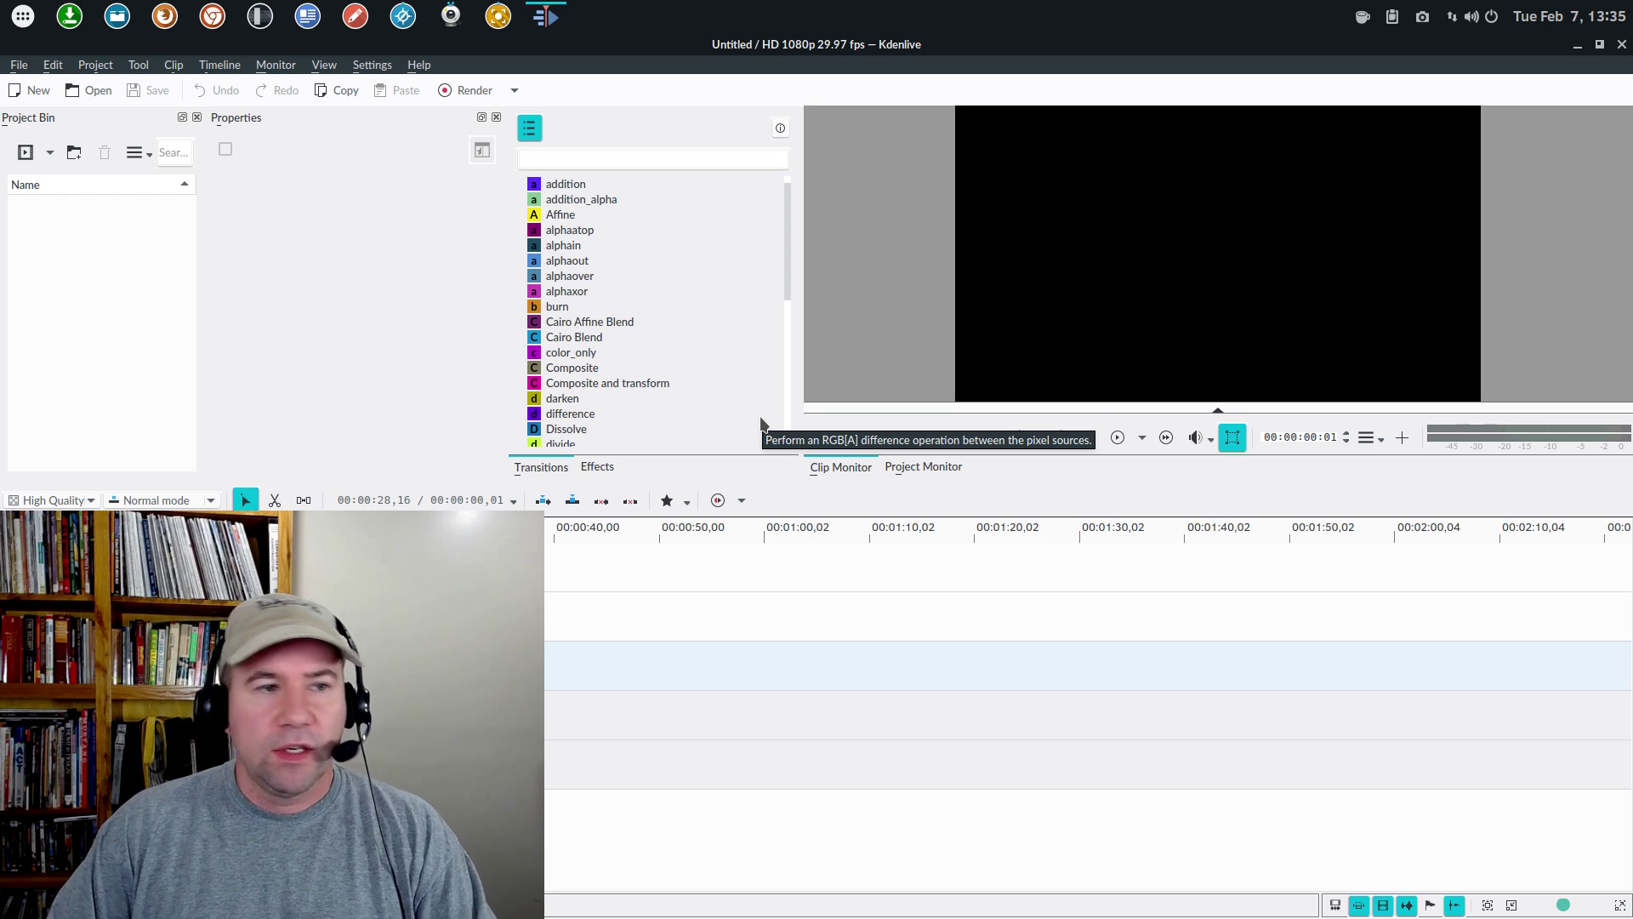
Close Kdenlive and move the browser showing arc-kde toward the right of the desktop
click(1621, 46)
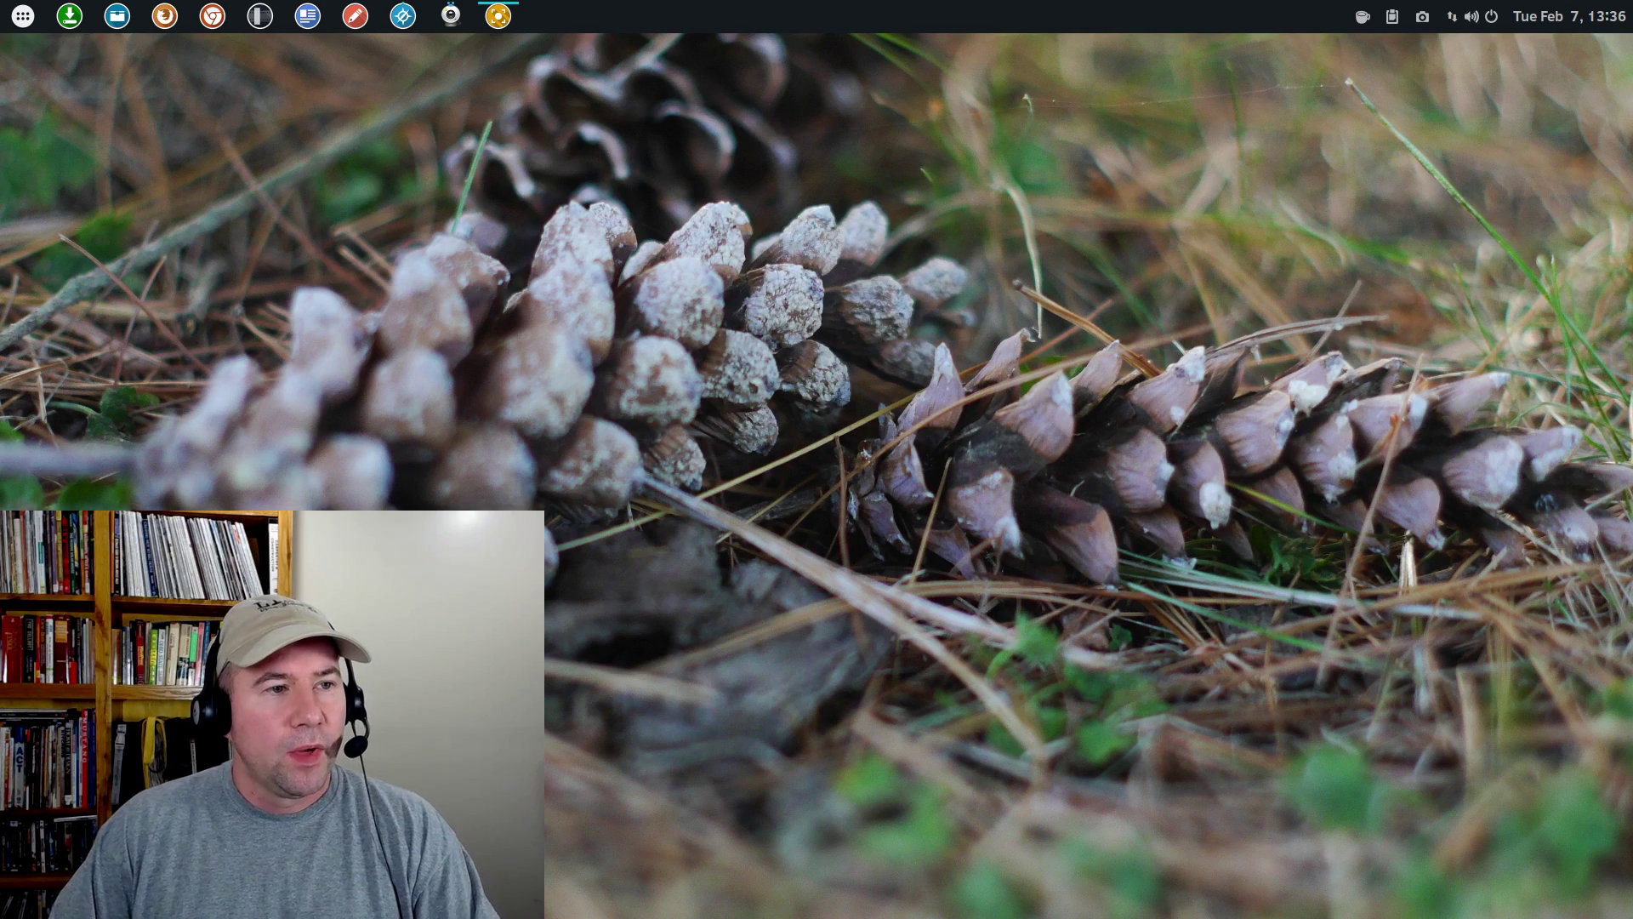
click(404, 16)
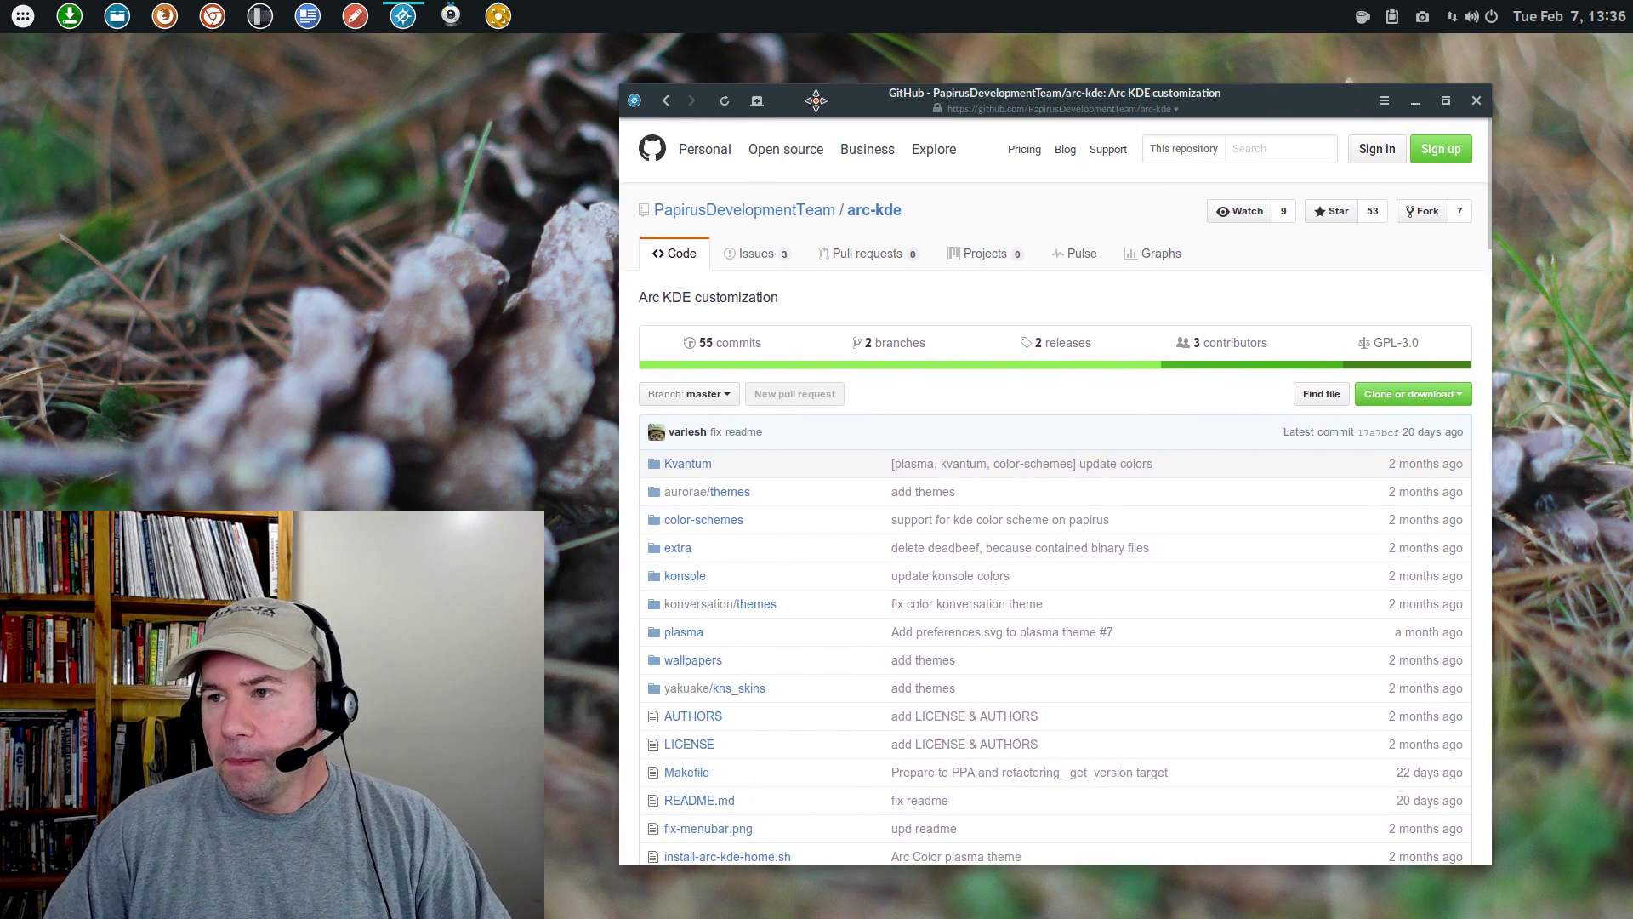
drag(816, 101, 941, 93)
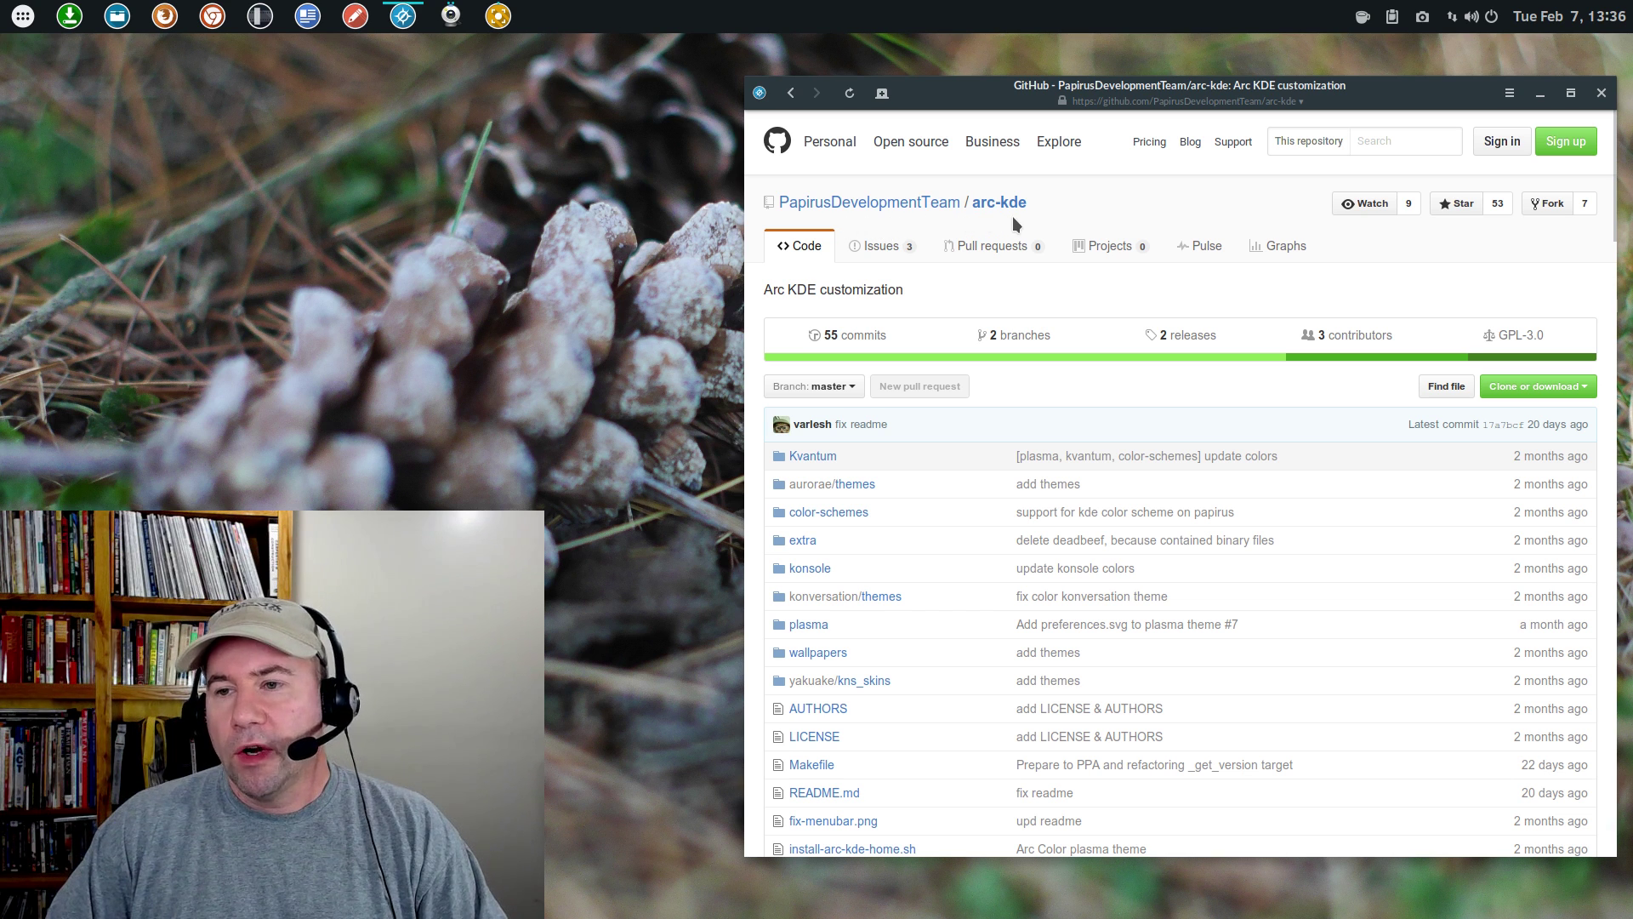
Scroll down through the arc-kde README screenshots and back up a little
scroll(1191, 591, down, 1)
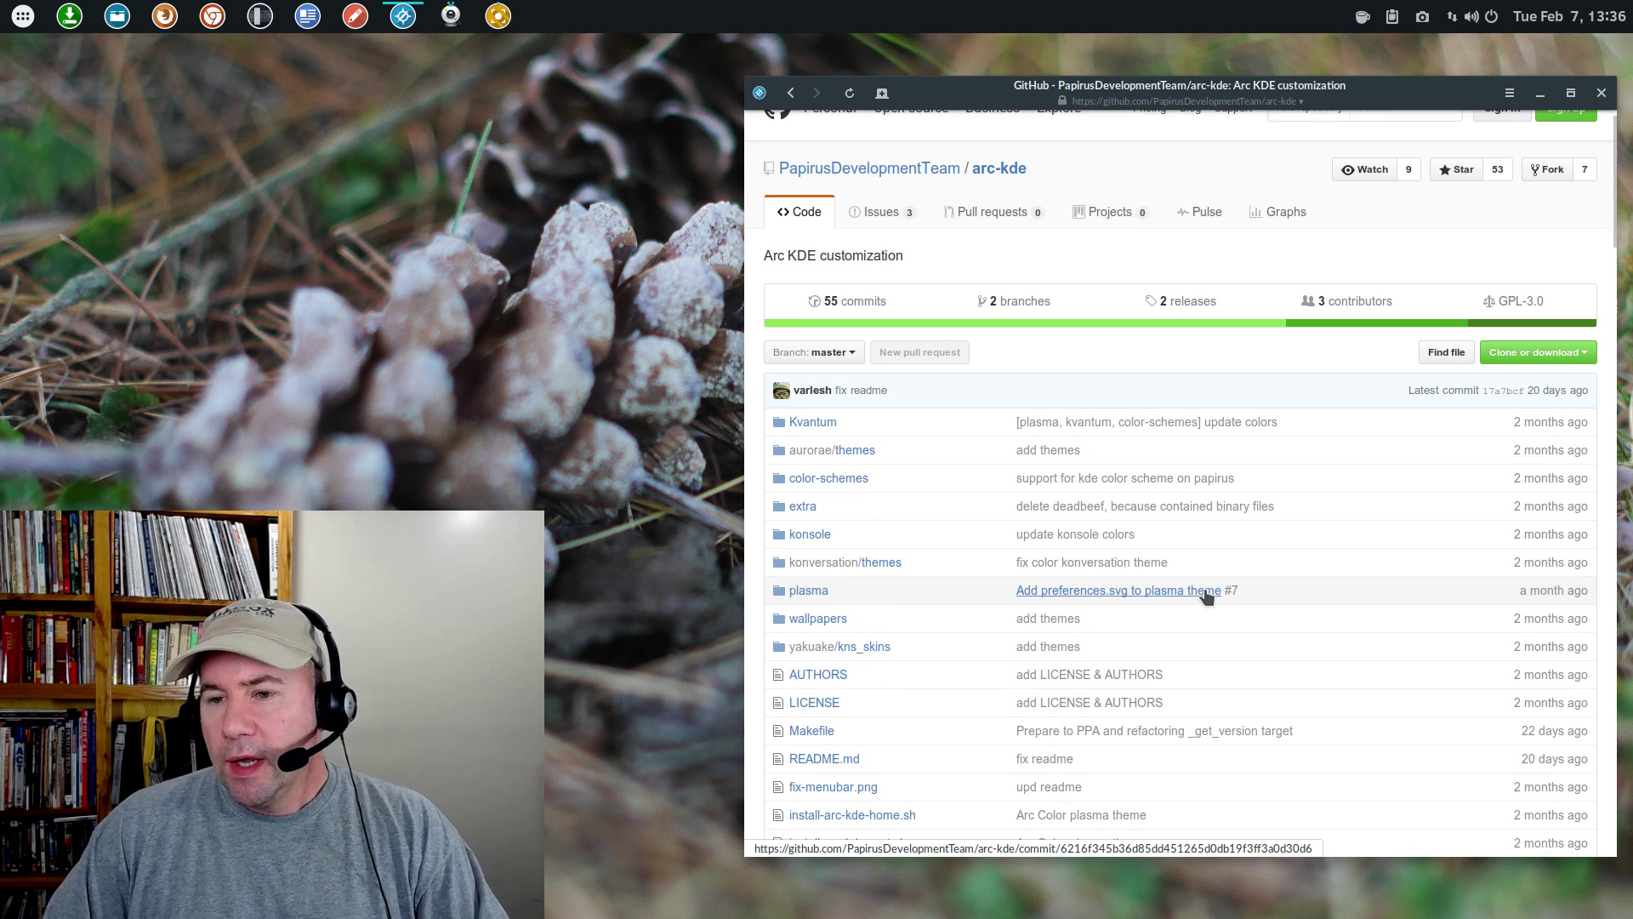
scroll(1212, 667, down, 3)
scroll(1212, 667, down, 10)
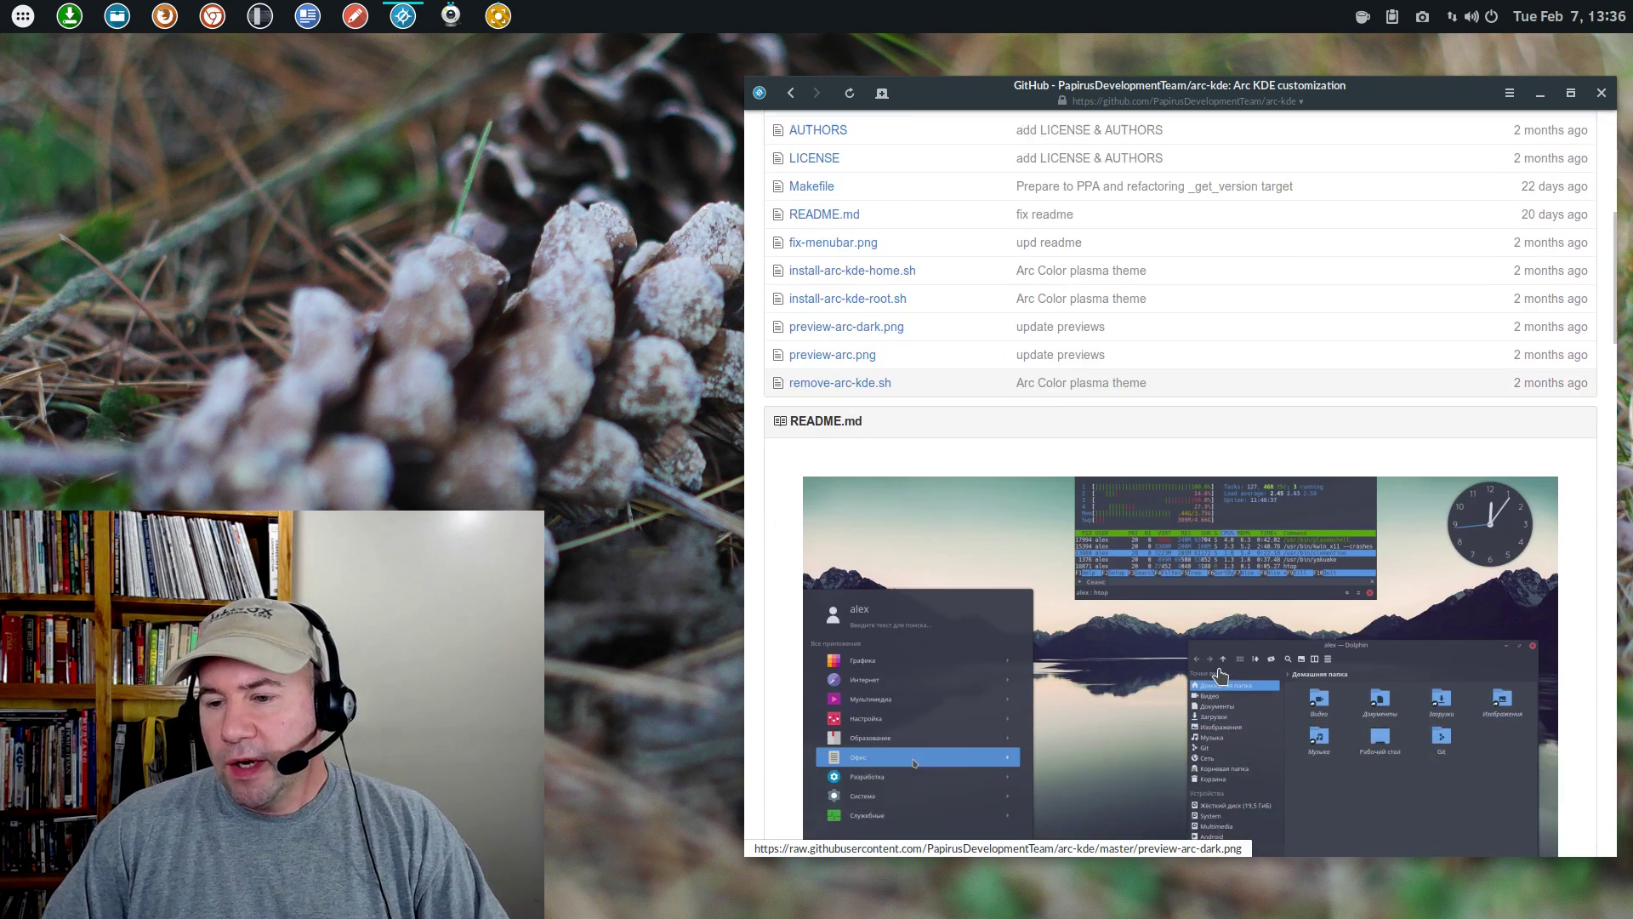
scroll(1233, 680, down, 11)
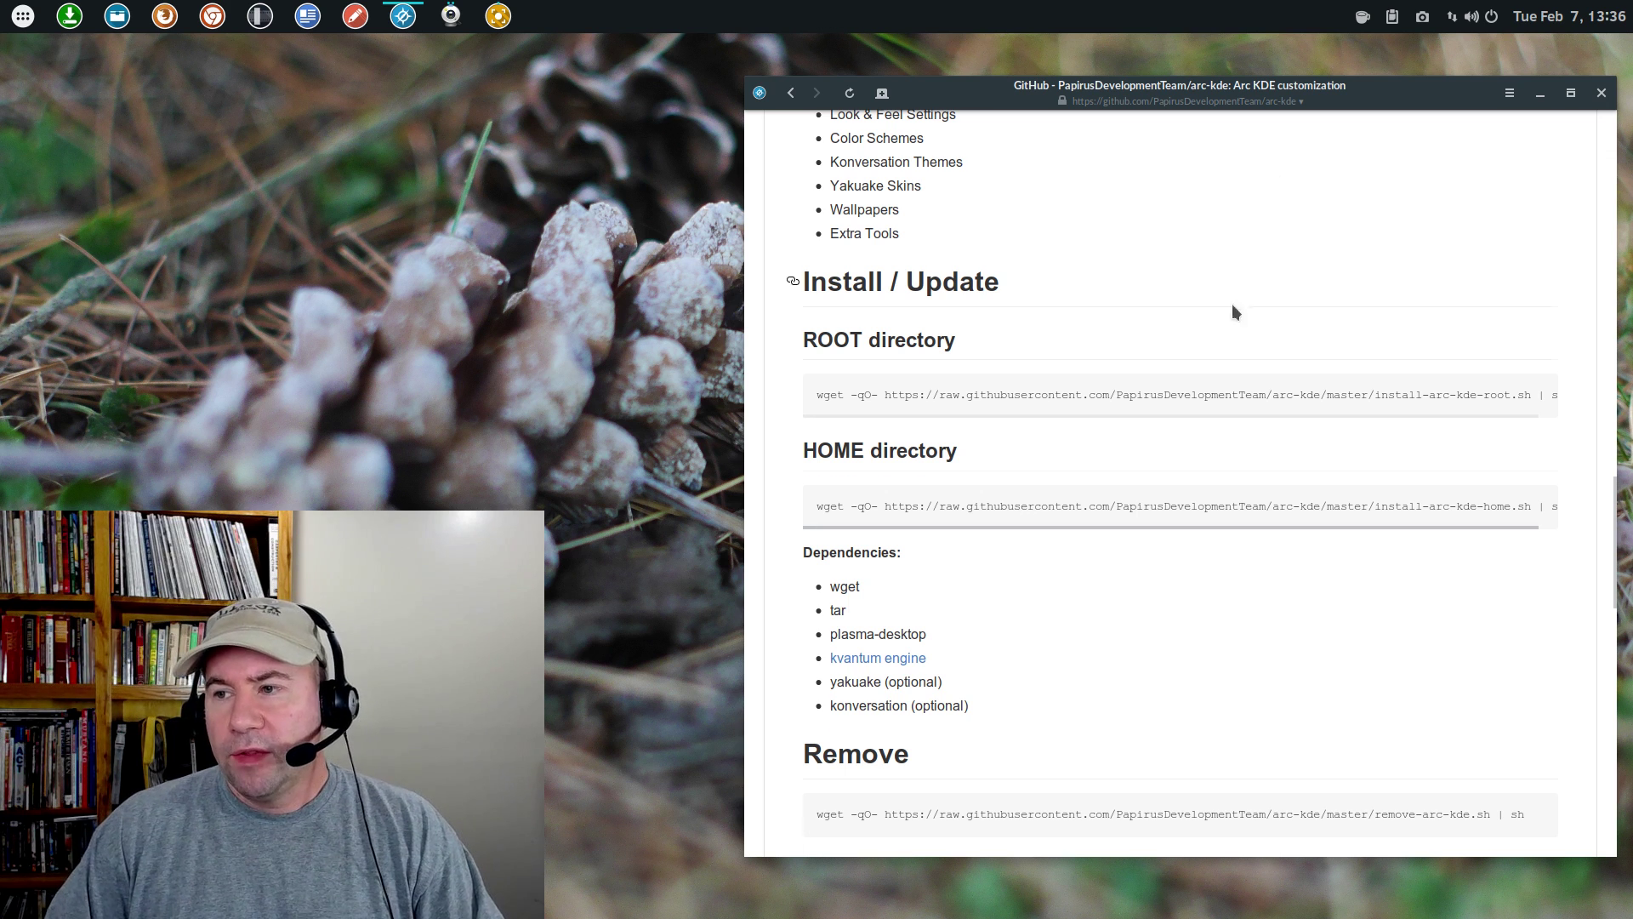
scroll(1231, 309, up, 10)
scroll(1270, 434, up, 2)
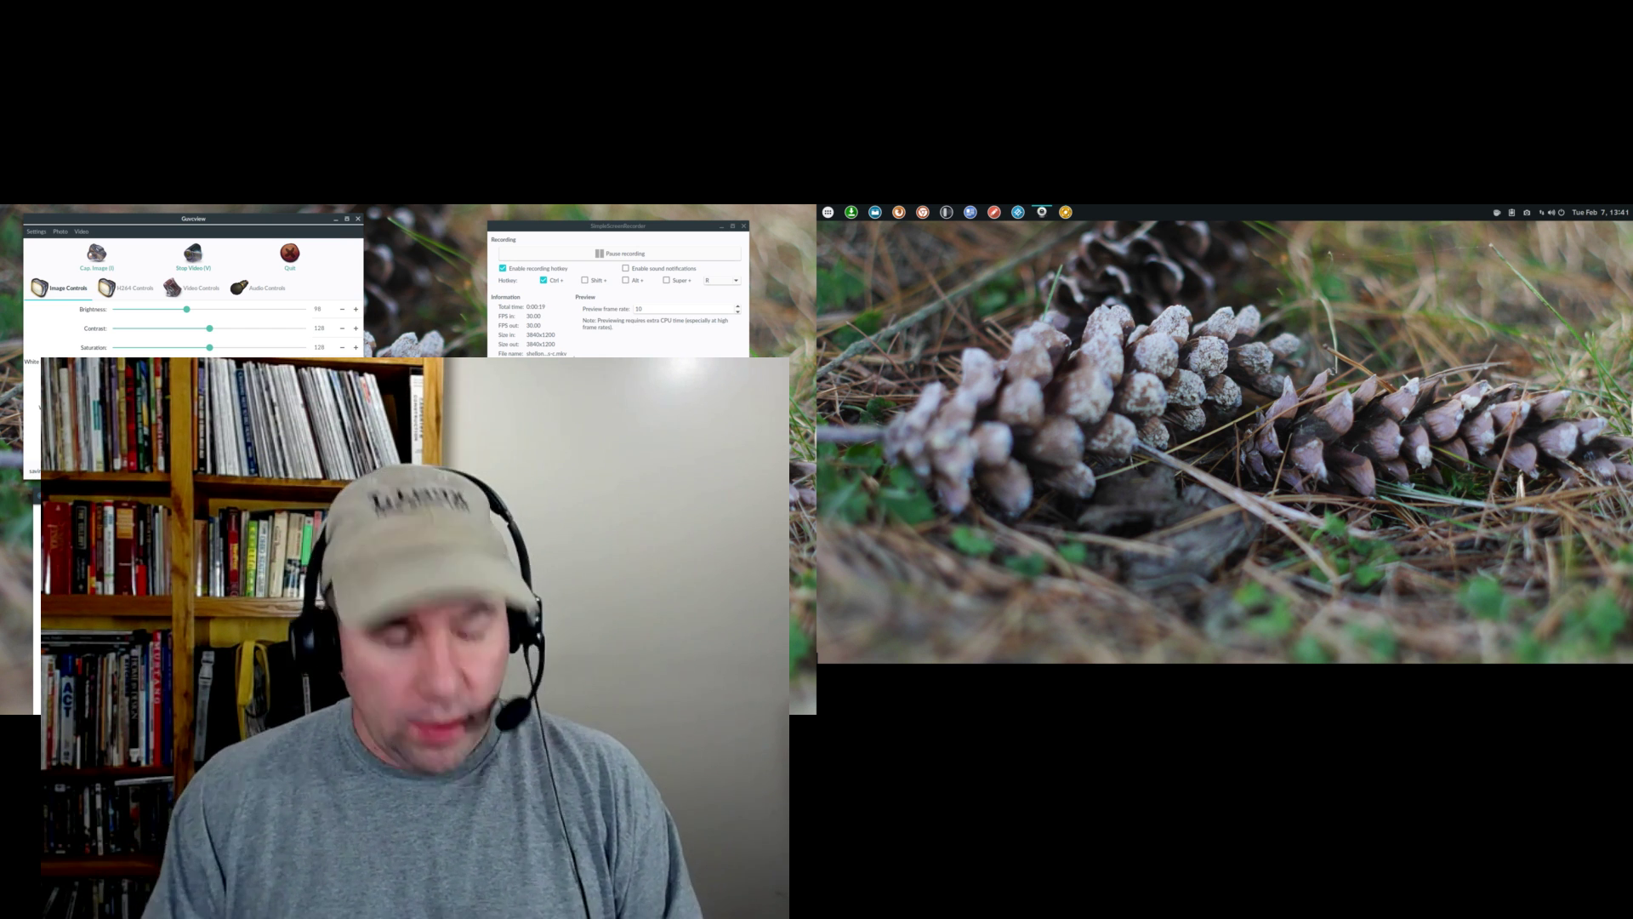
Launch GNOME Tweak Tool by searching 'tweak' and go to its Extensions page
key(super)
text(t)
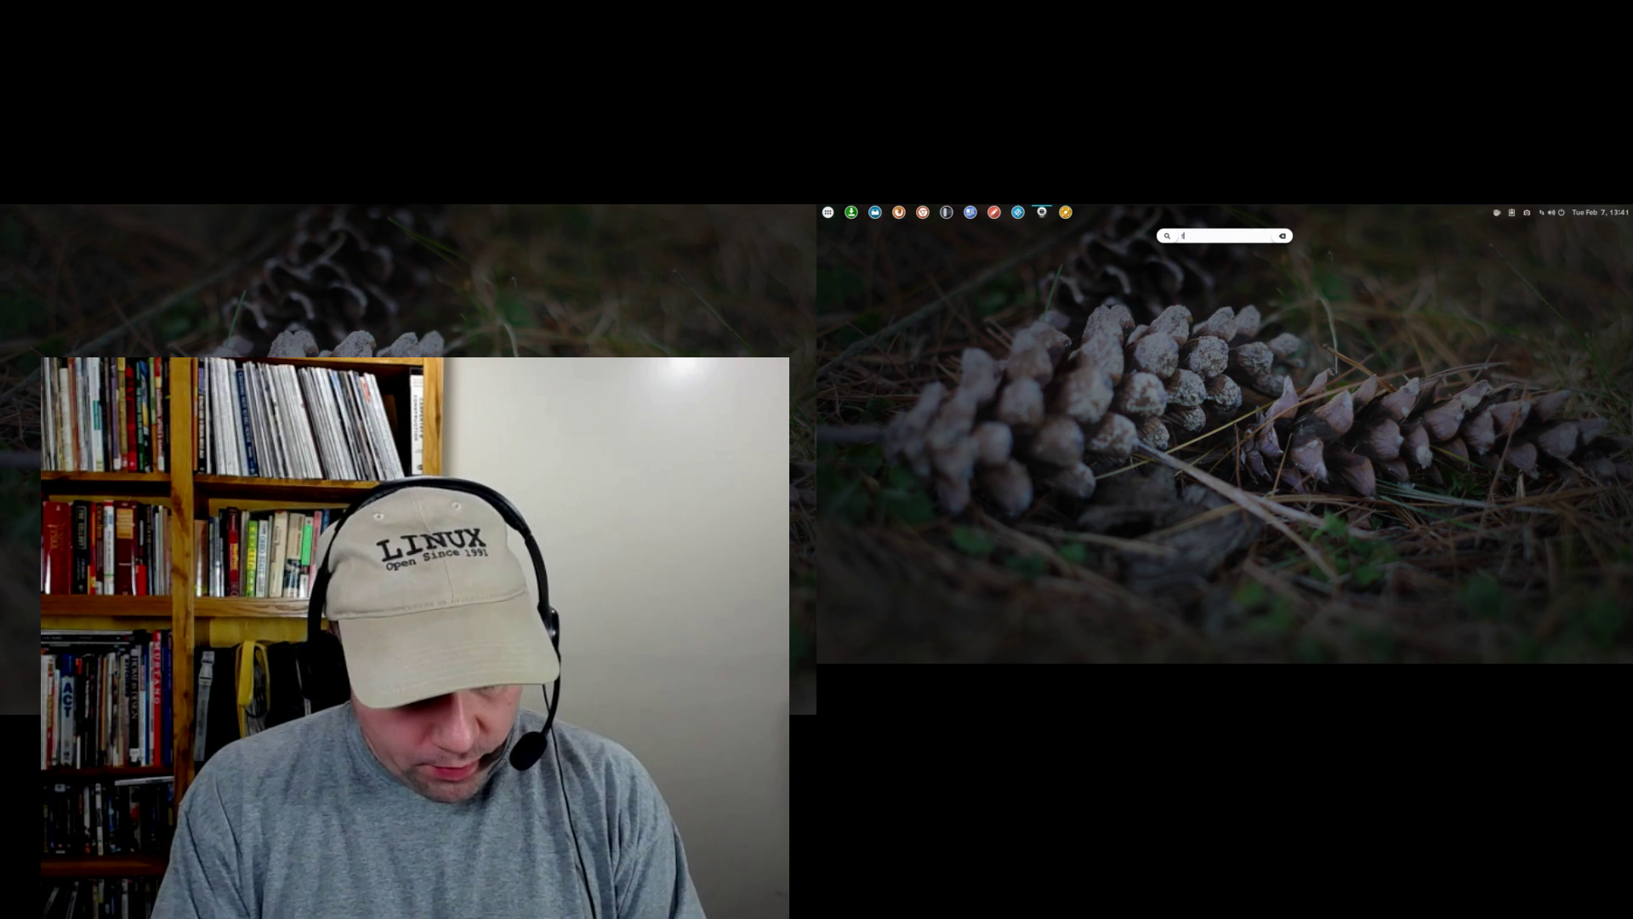
text(weak)
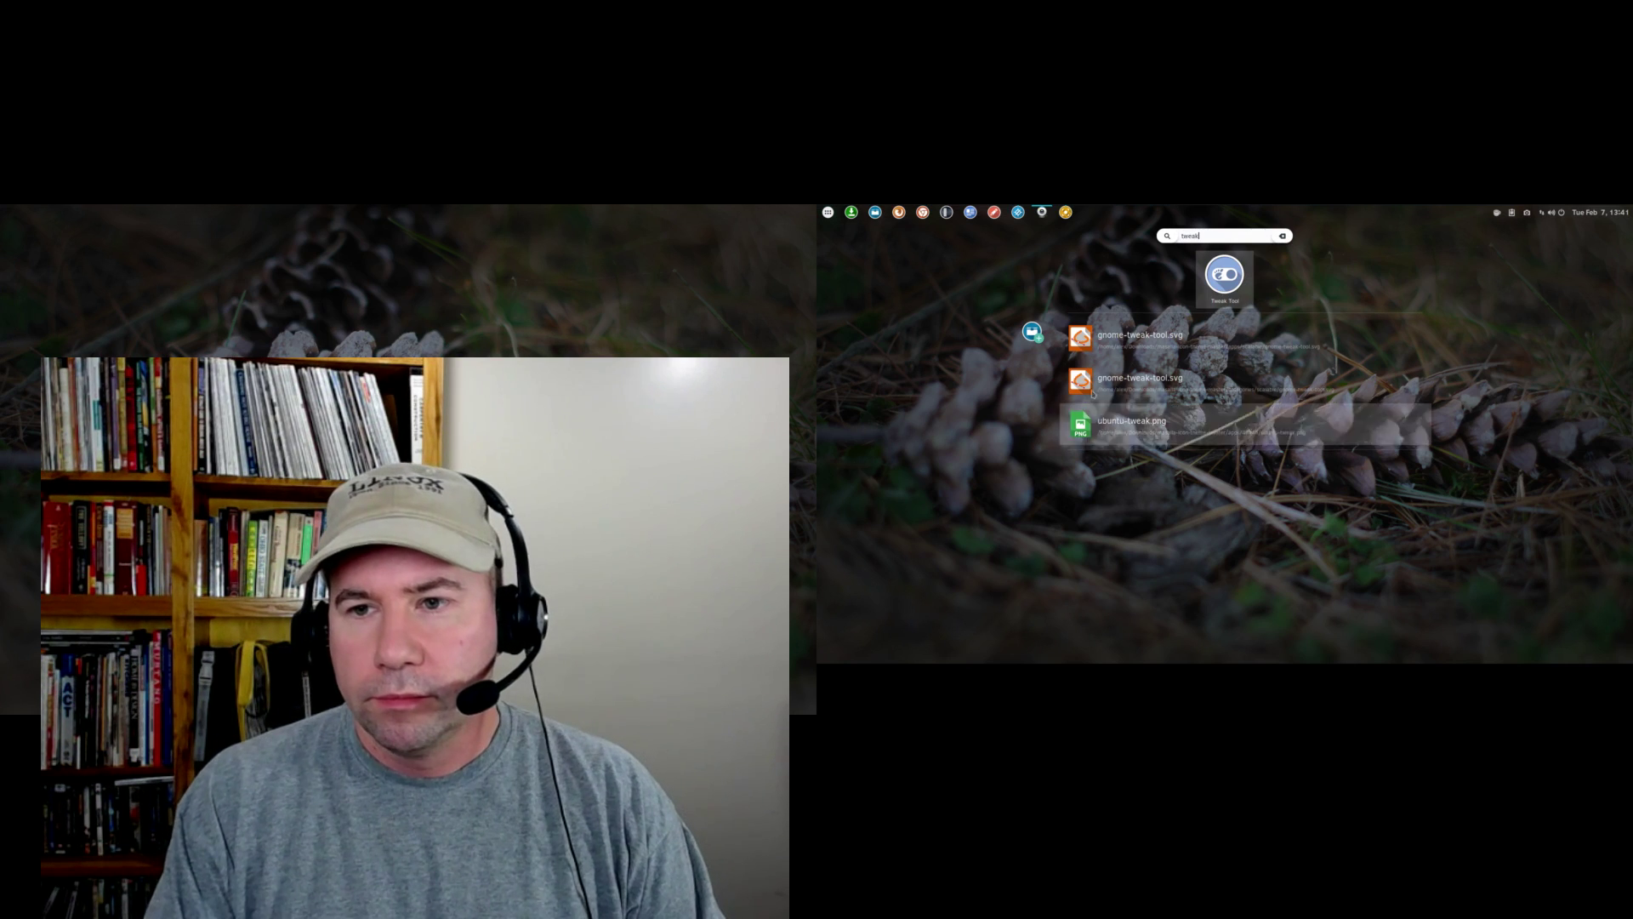
click(1223, 275)
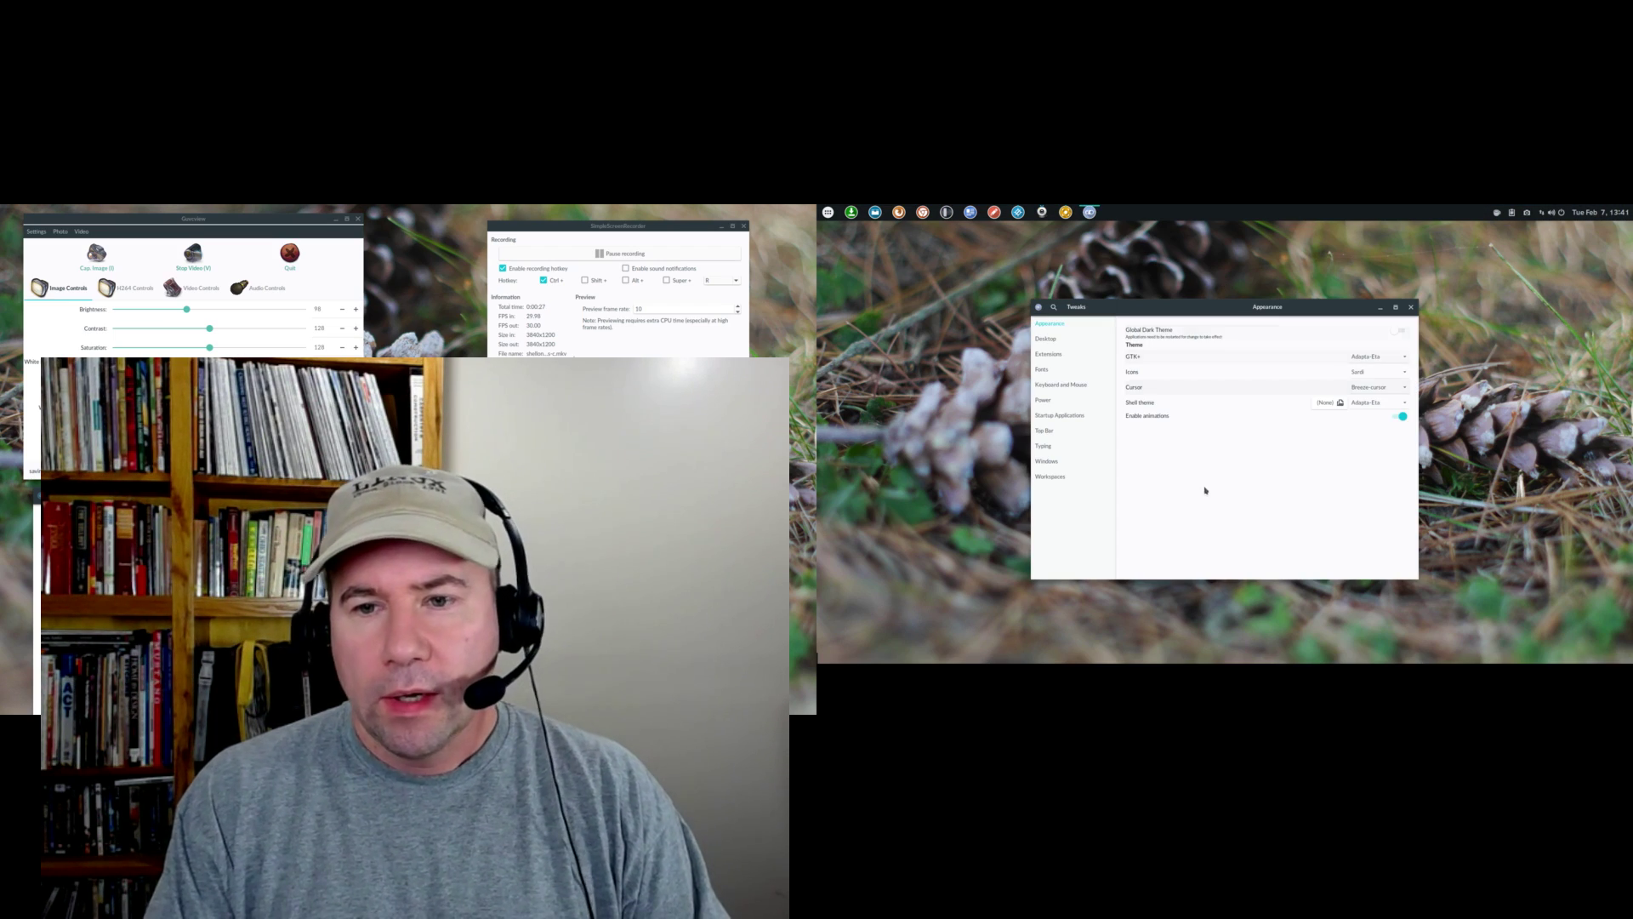
click(1049, 354)
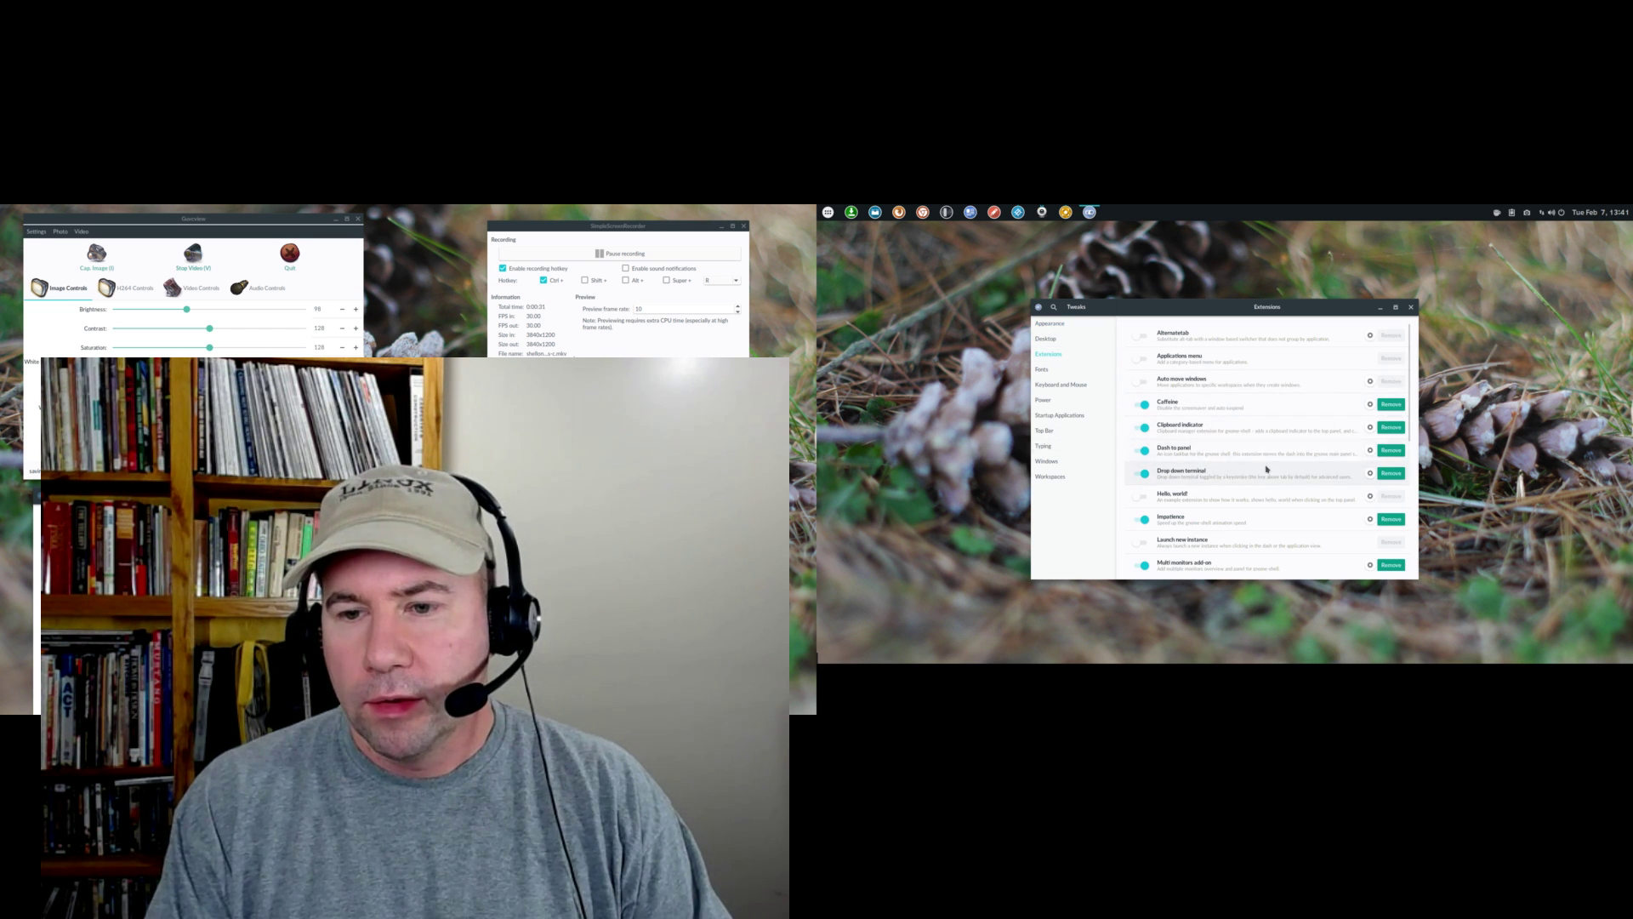
In the Multi Monitors Add-On settings, enable 'Show Multi Monitors indicator on Top Panel'
scroll(1275, 499, down, 1)
scroll(1275, 499, down, 1)
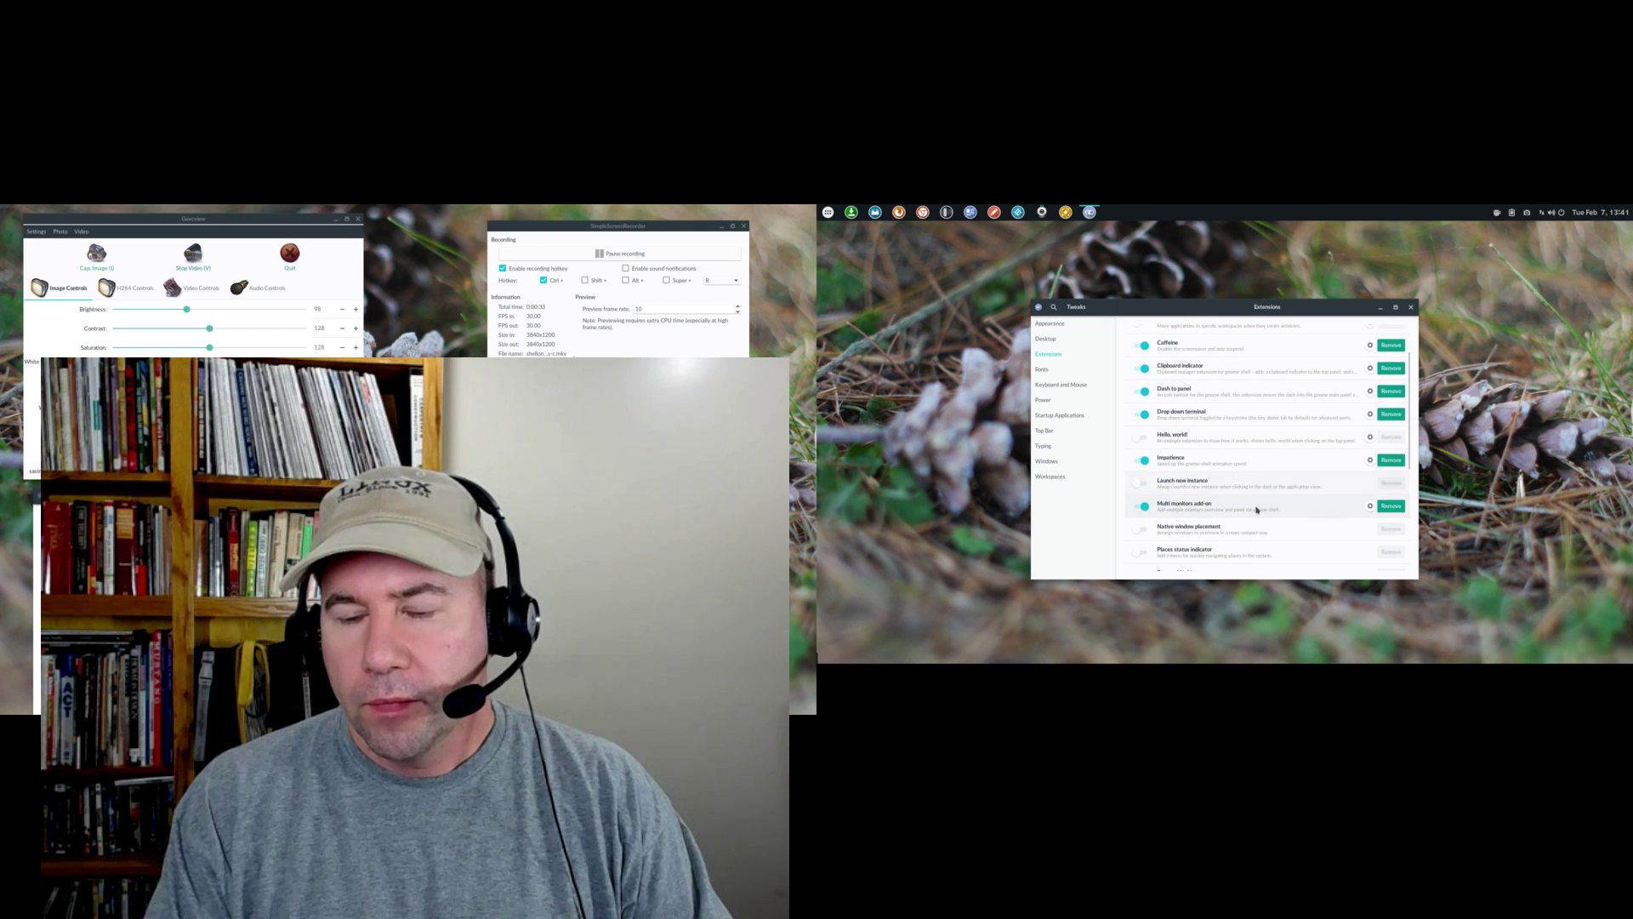
click(1370, 507)
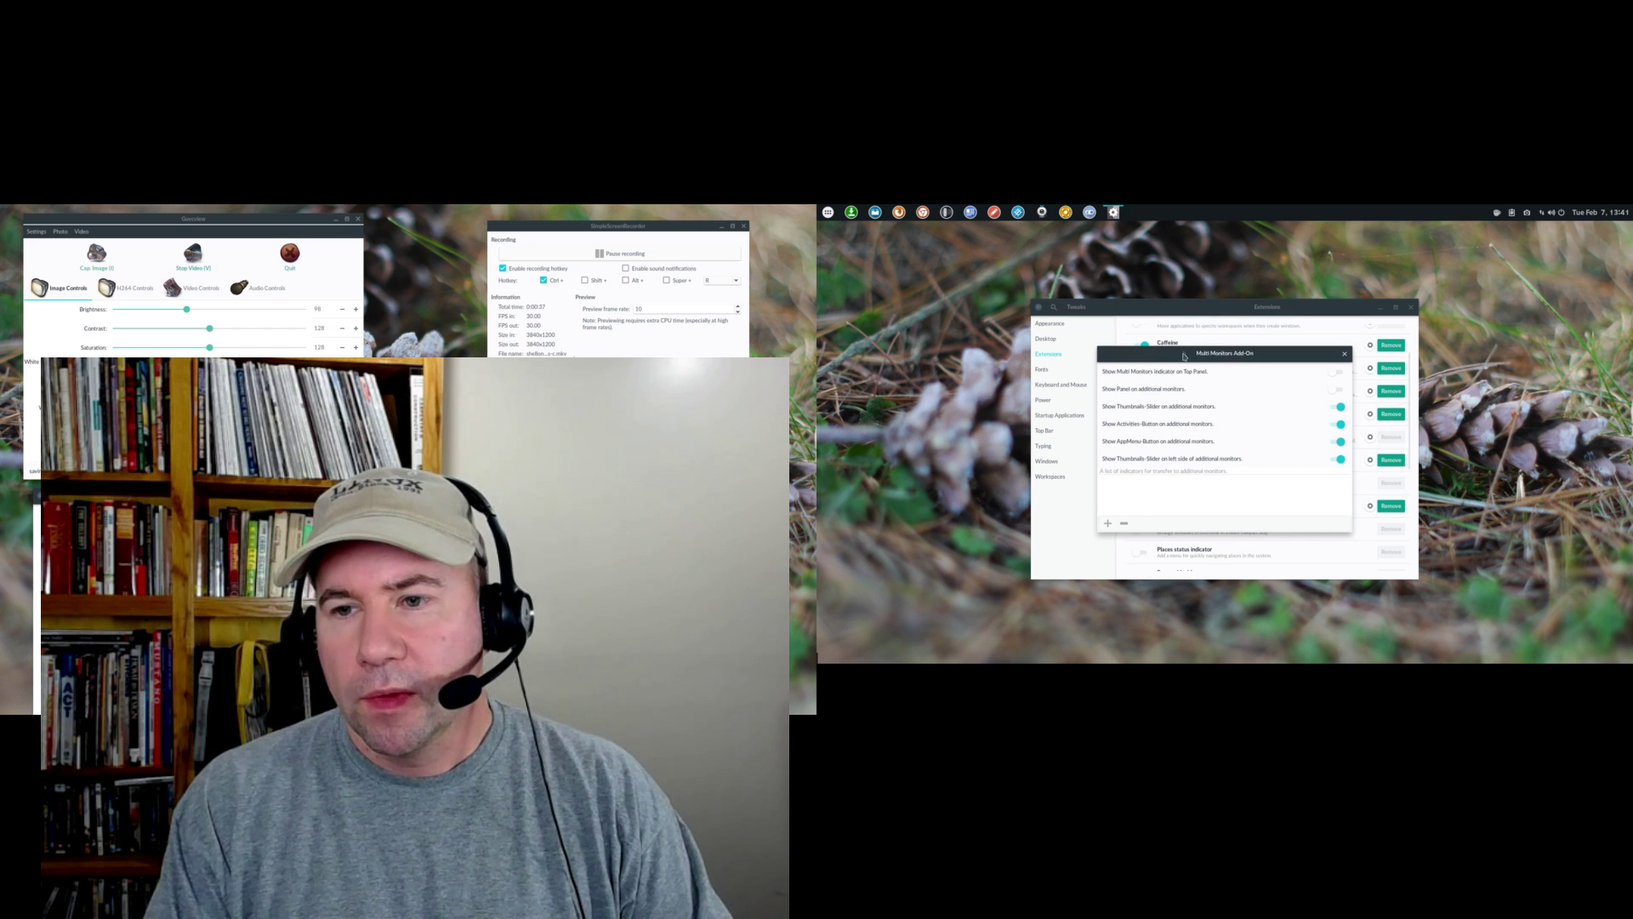
drag(1173, 340, 1104, 286)
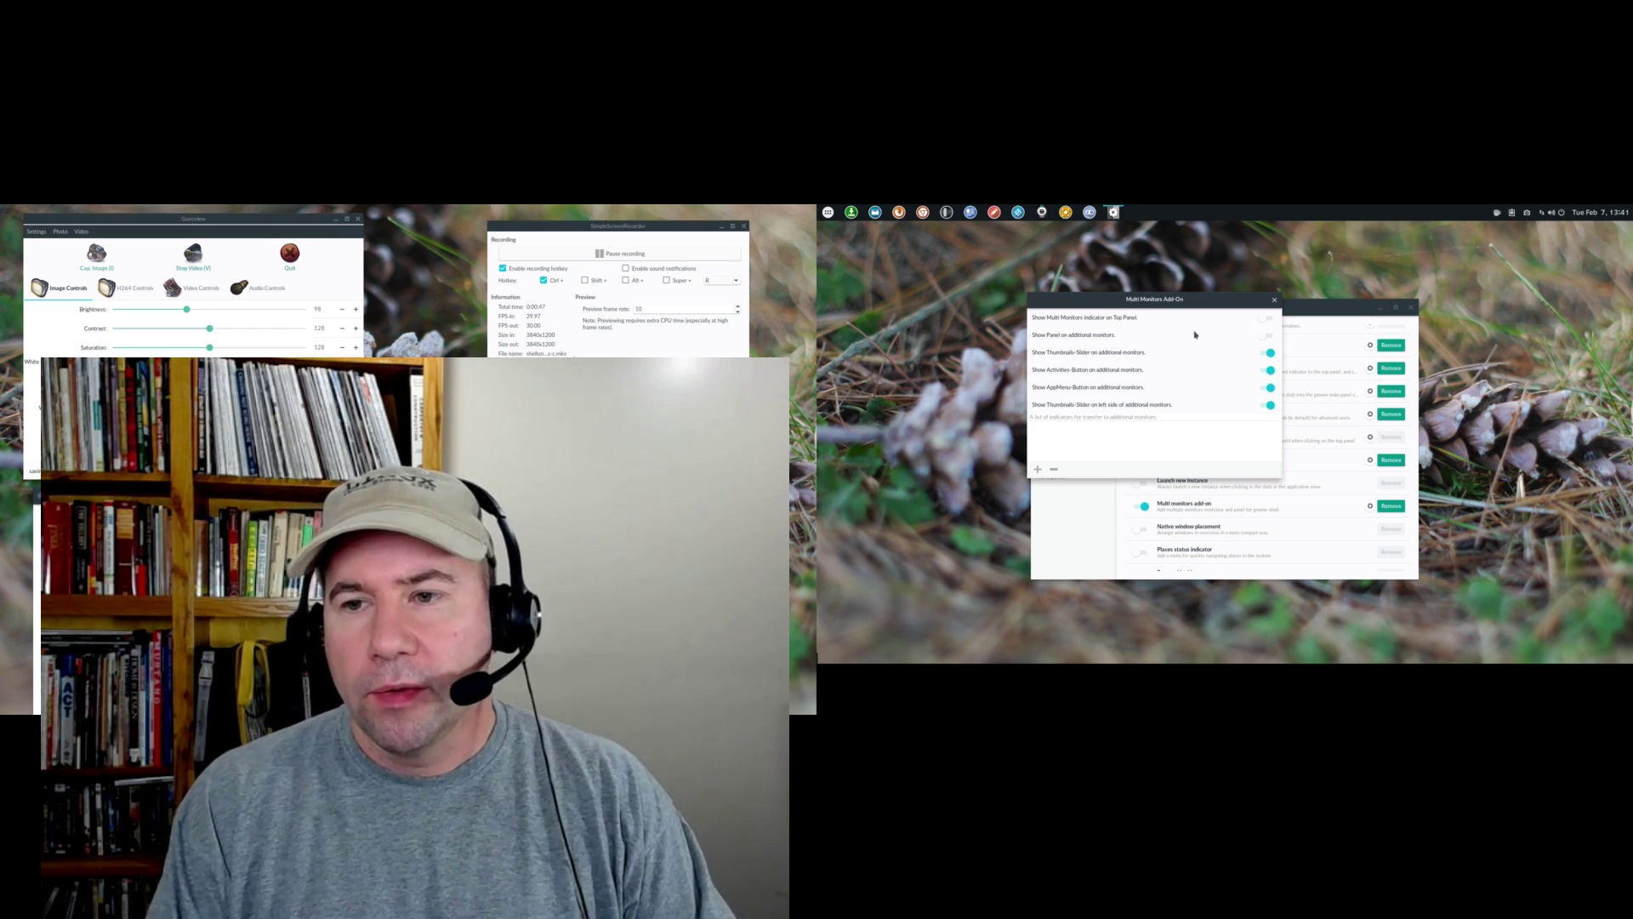
click(1269, 319)
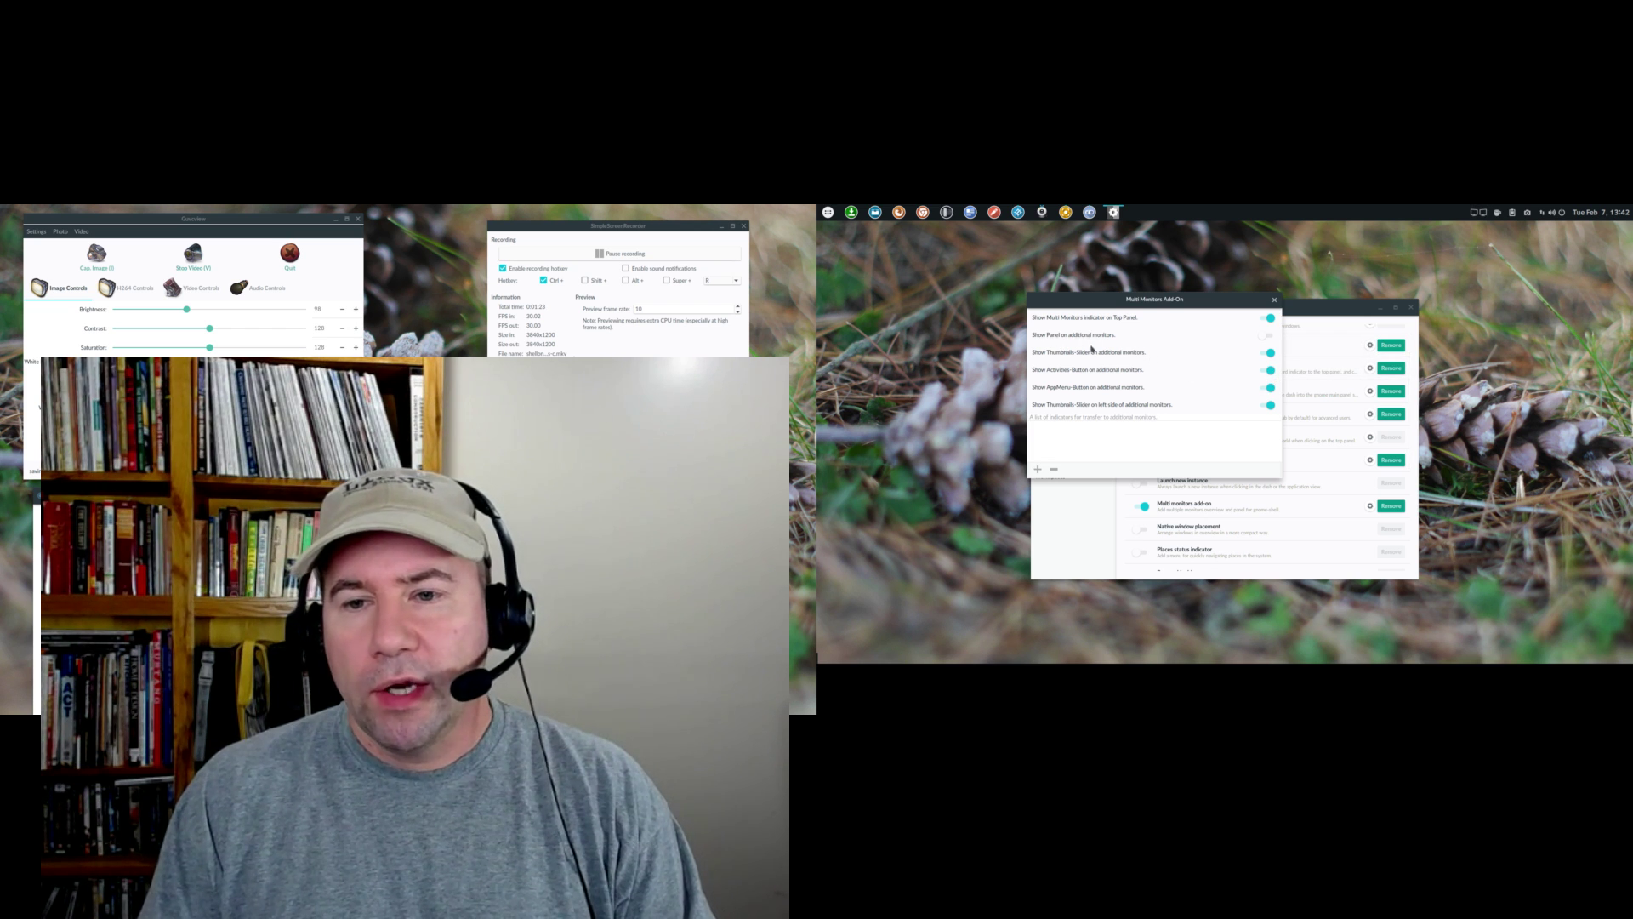
click(1267, 335)
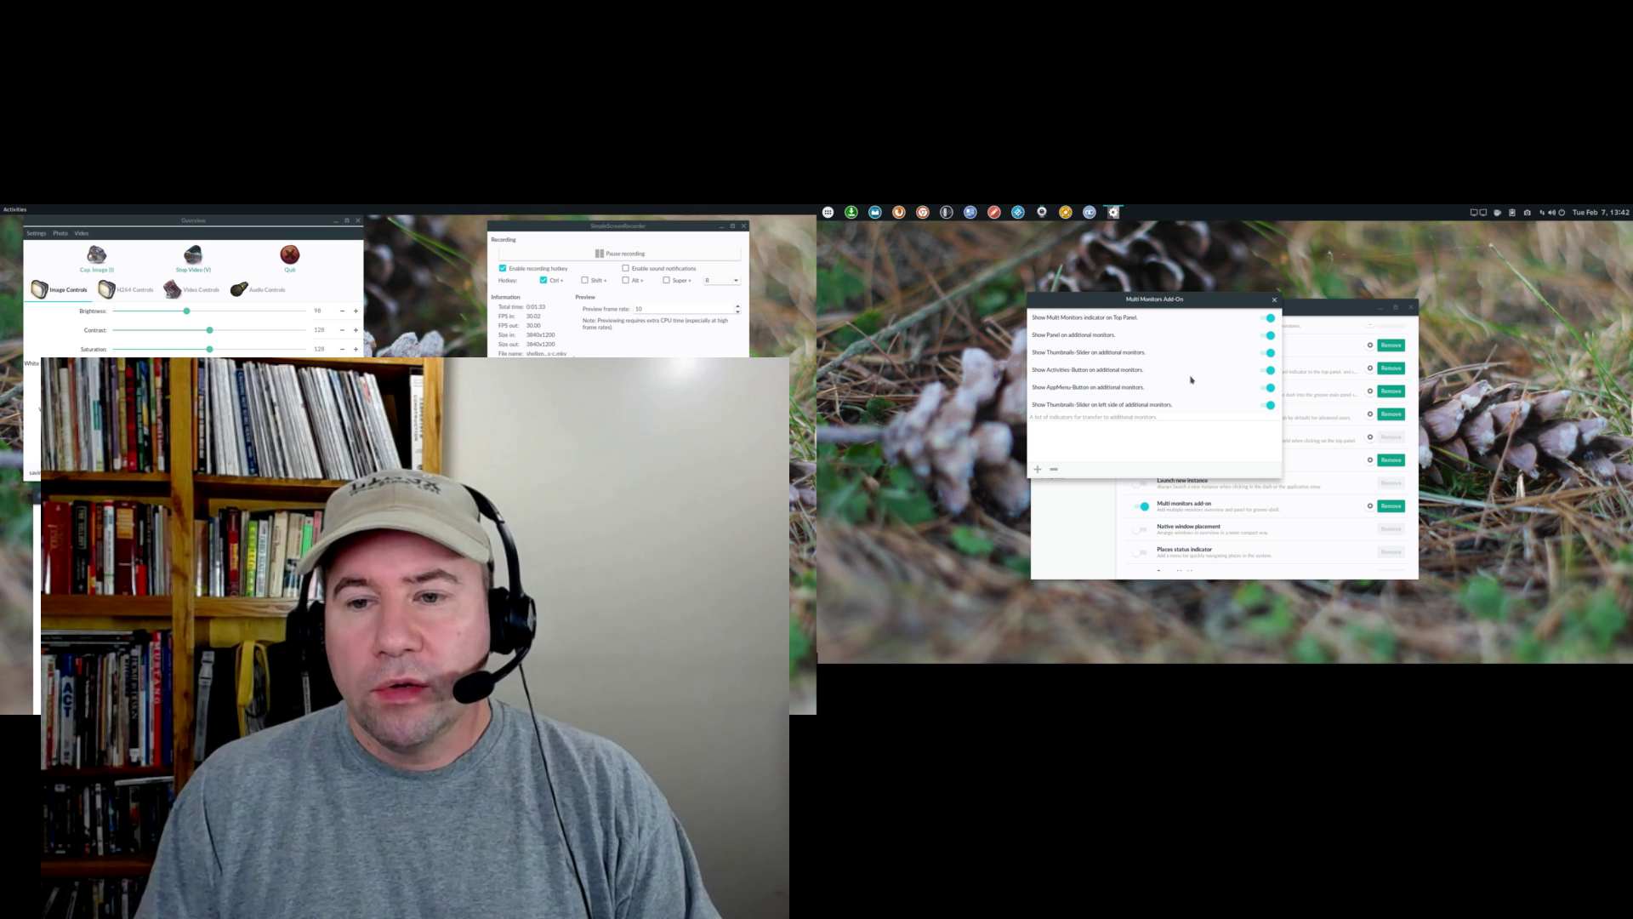
click(1268, 371)
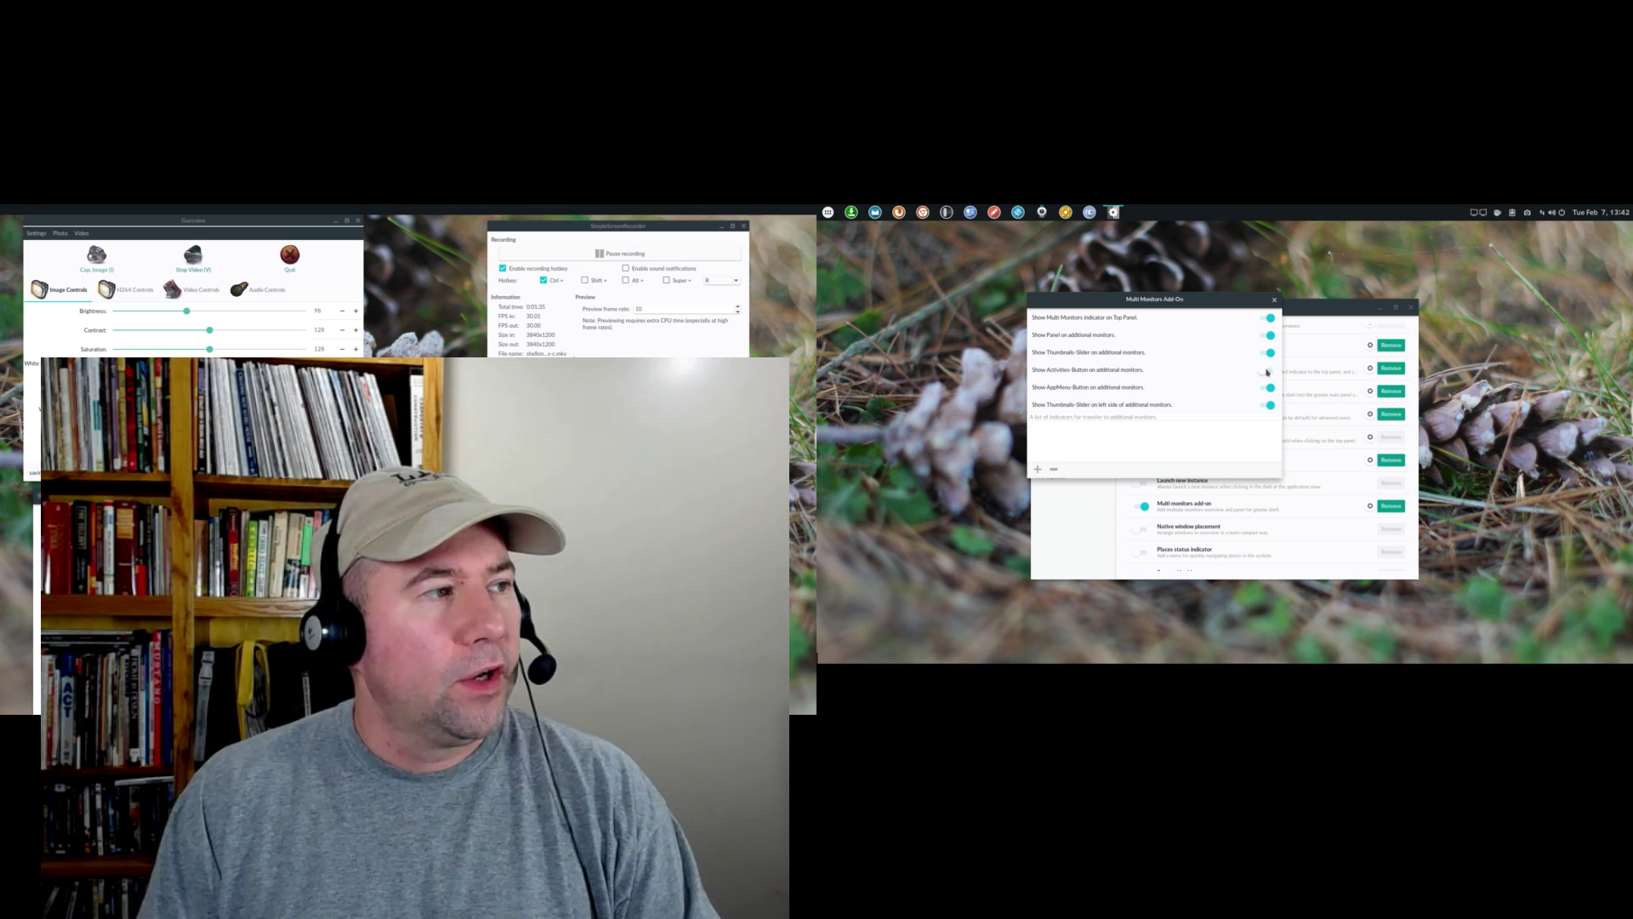
click(1268, 370)
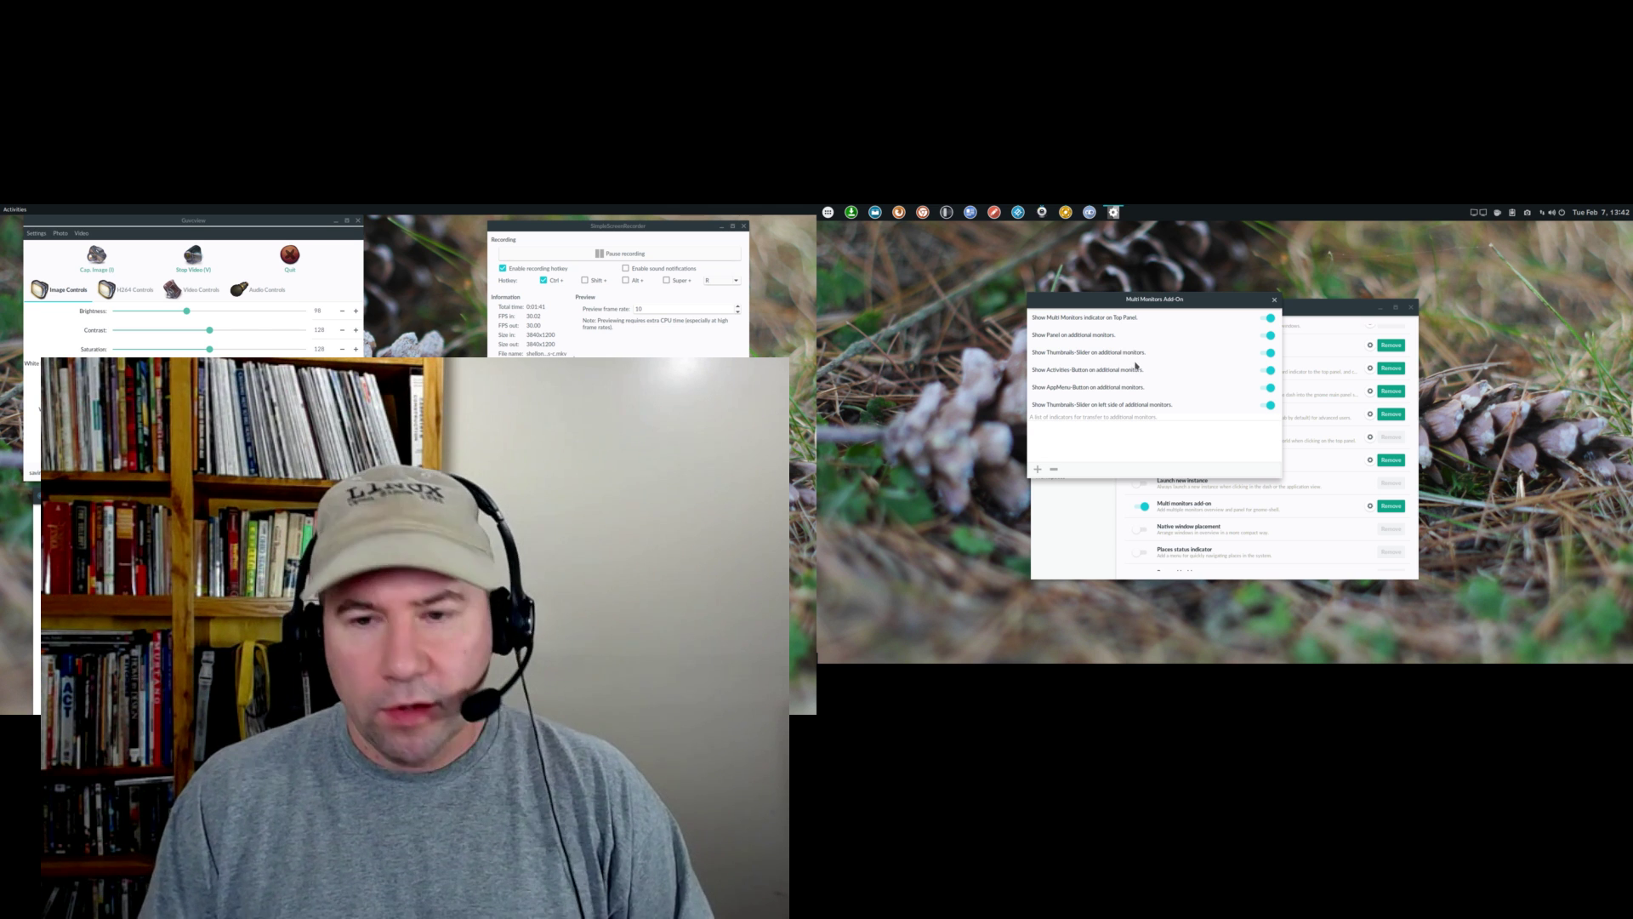
key(super)
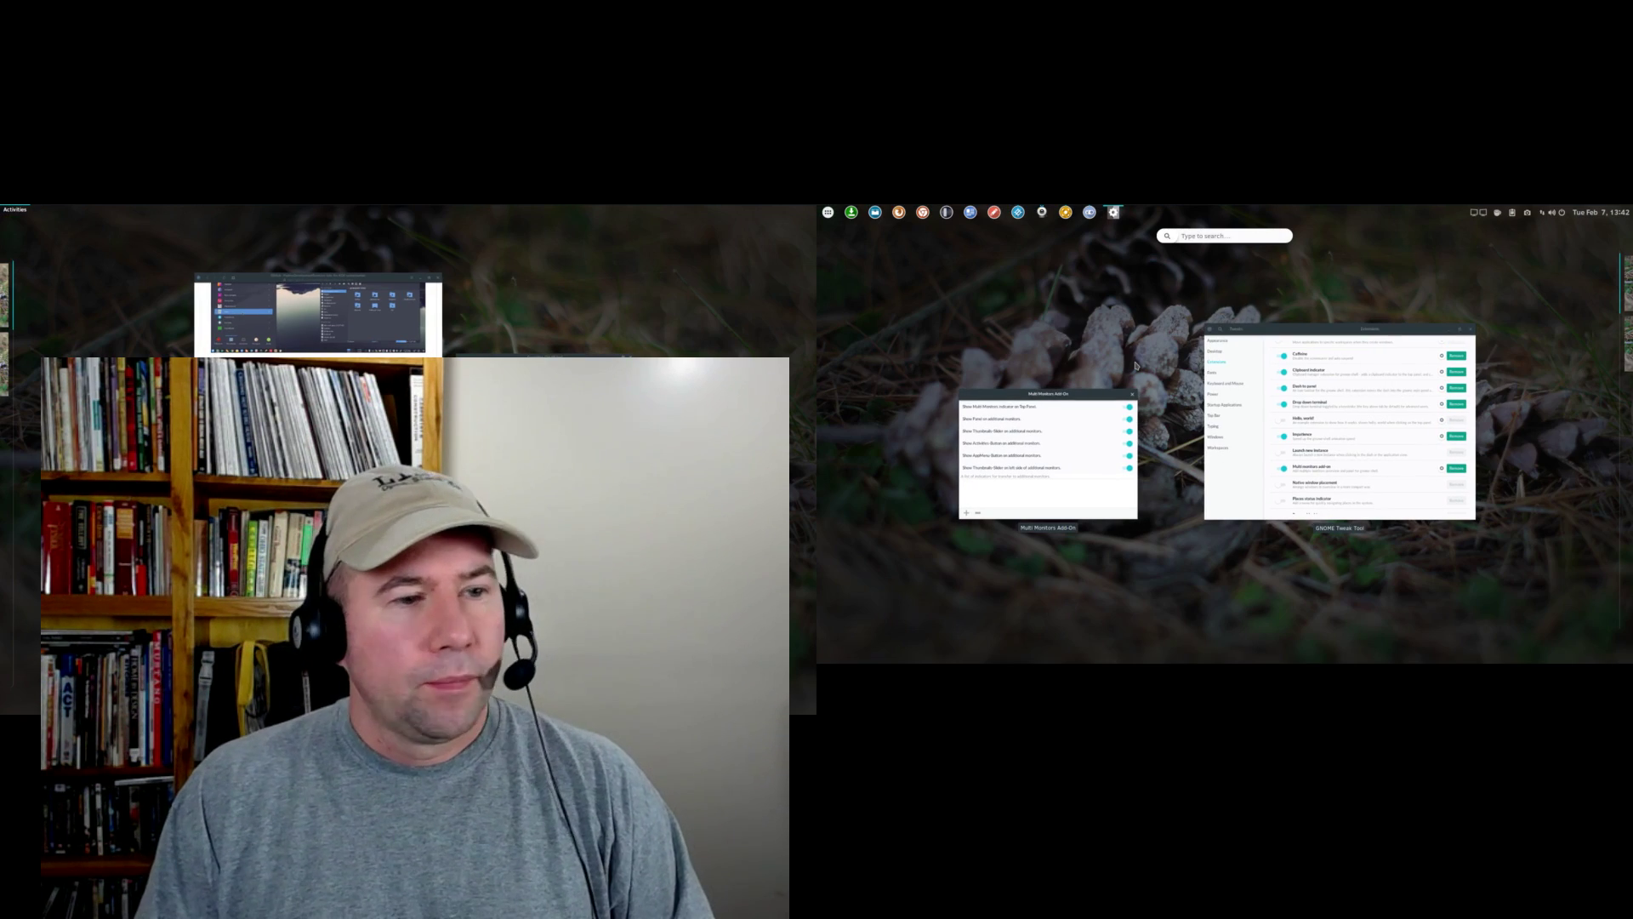
key(super)
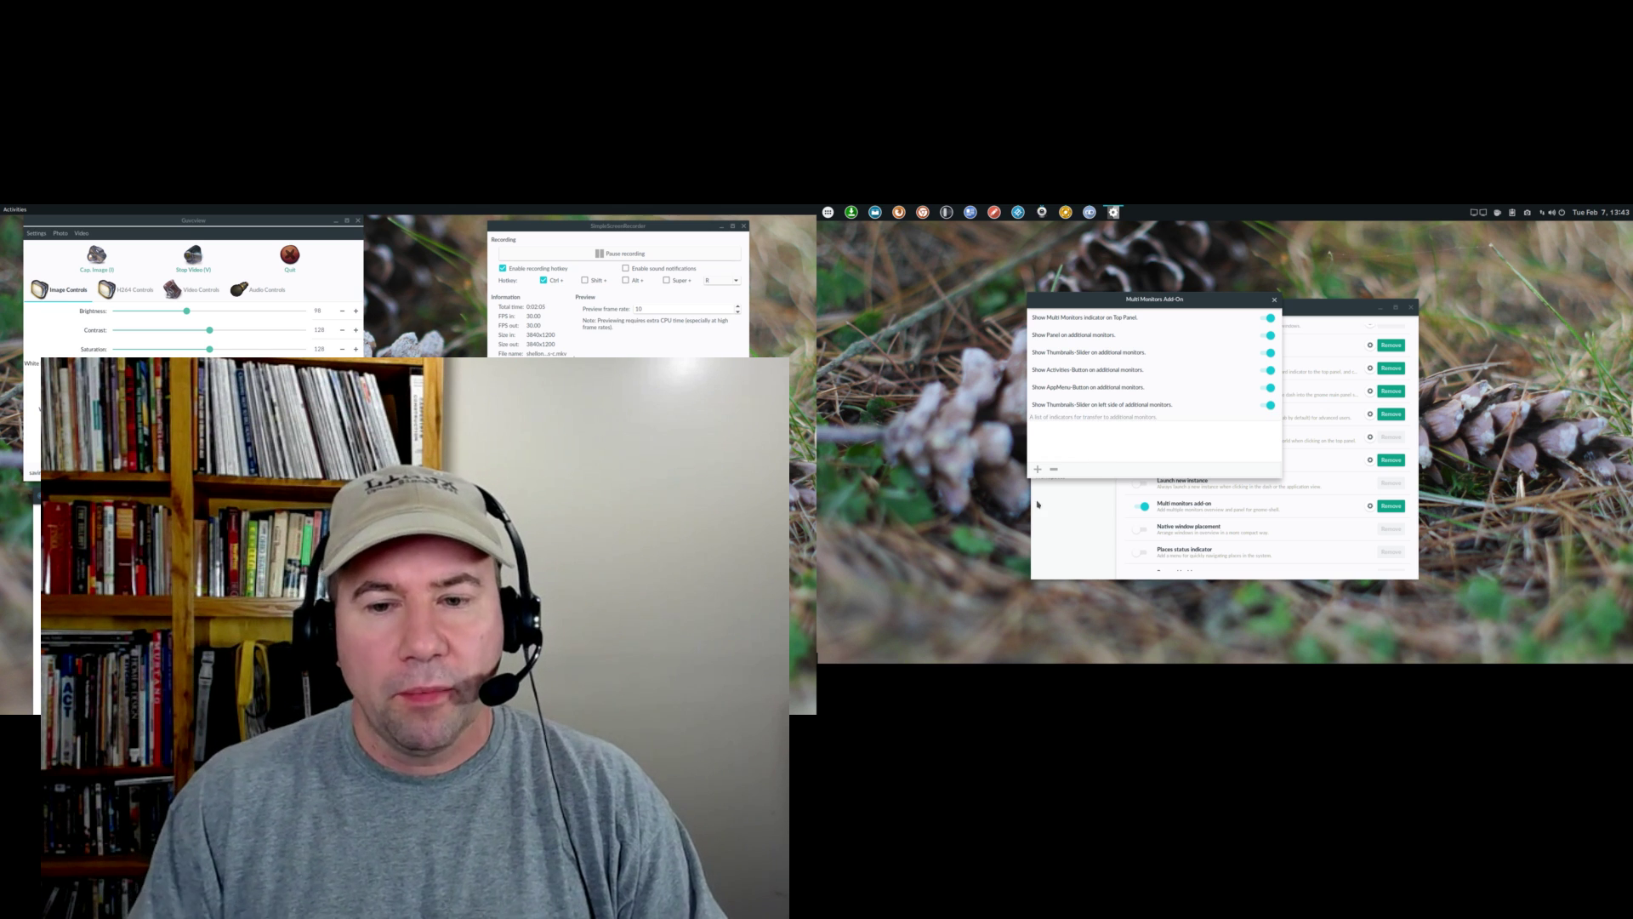
Add clipboardIndicator to the indicators shown on additional monitors
click(1038, 469)
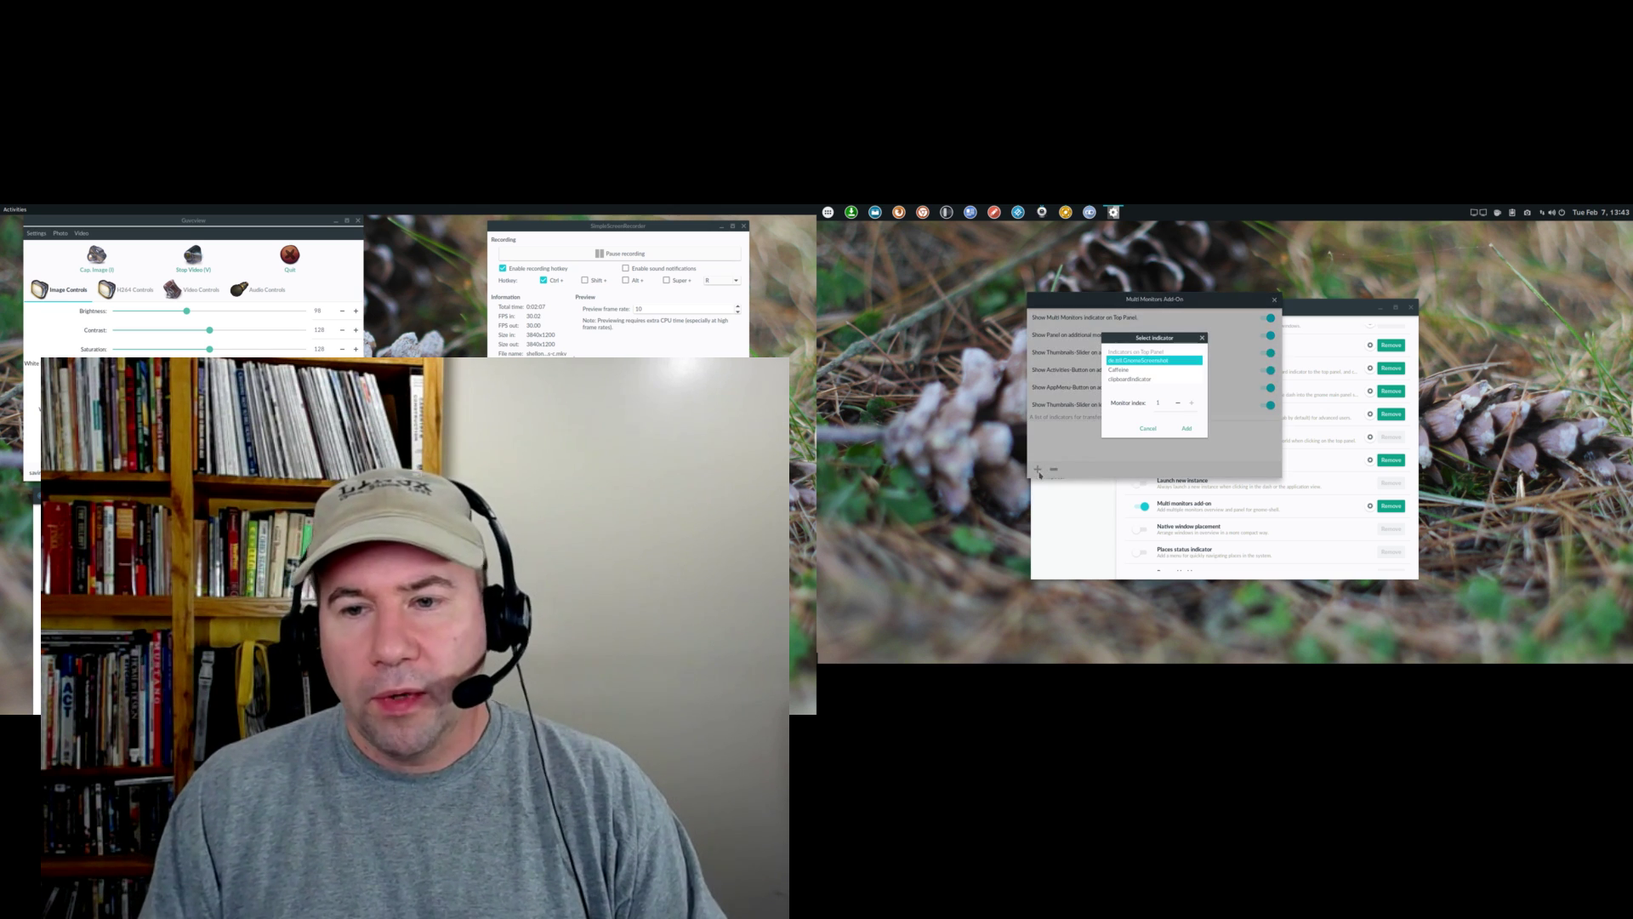
click(1142, 379)
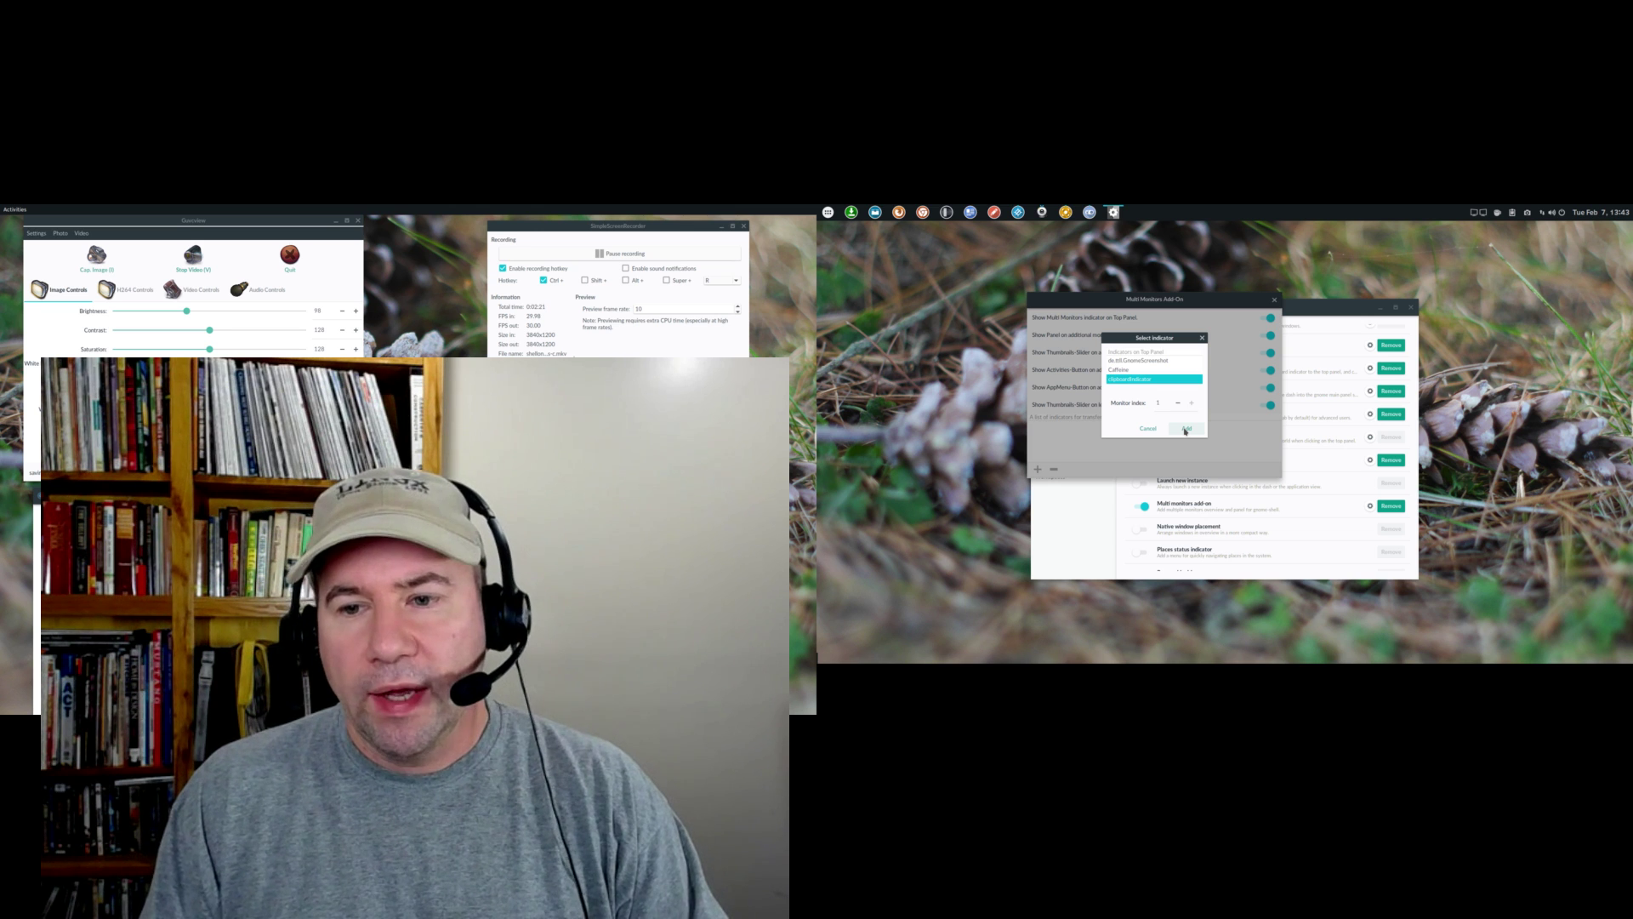
click(1131, 371)
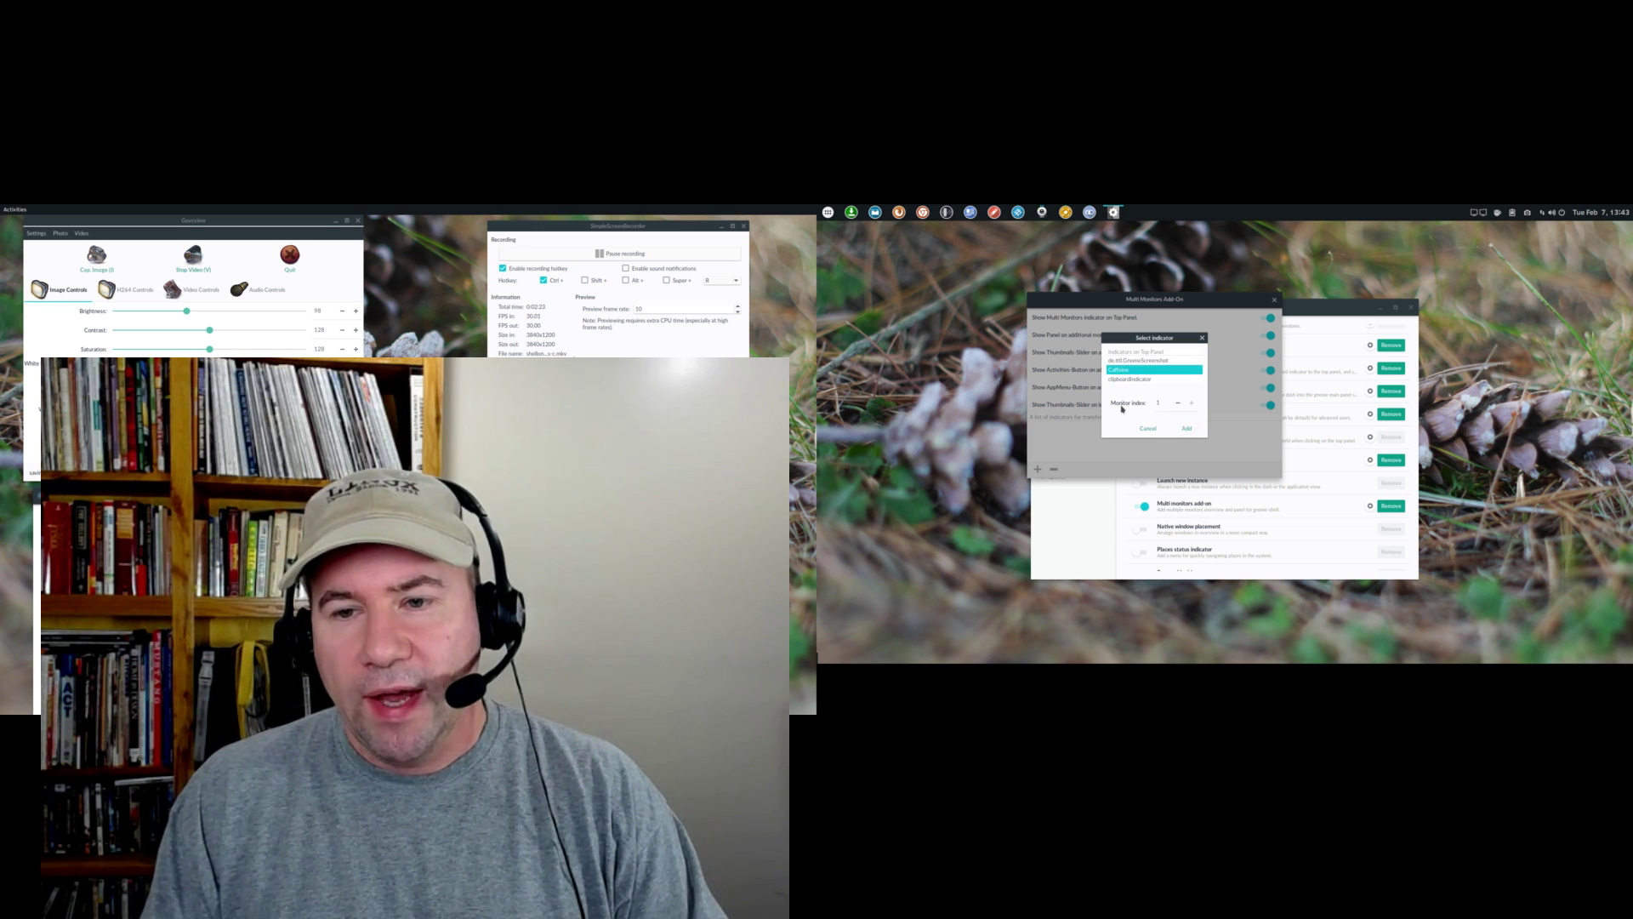
click(1132, 379)
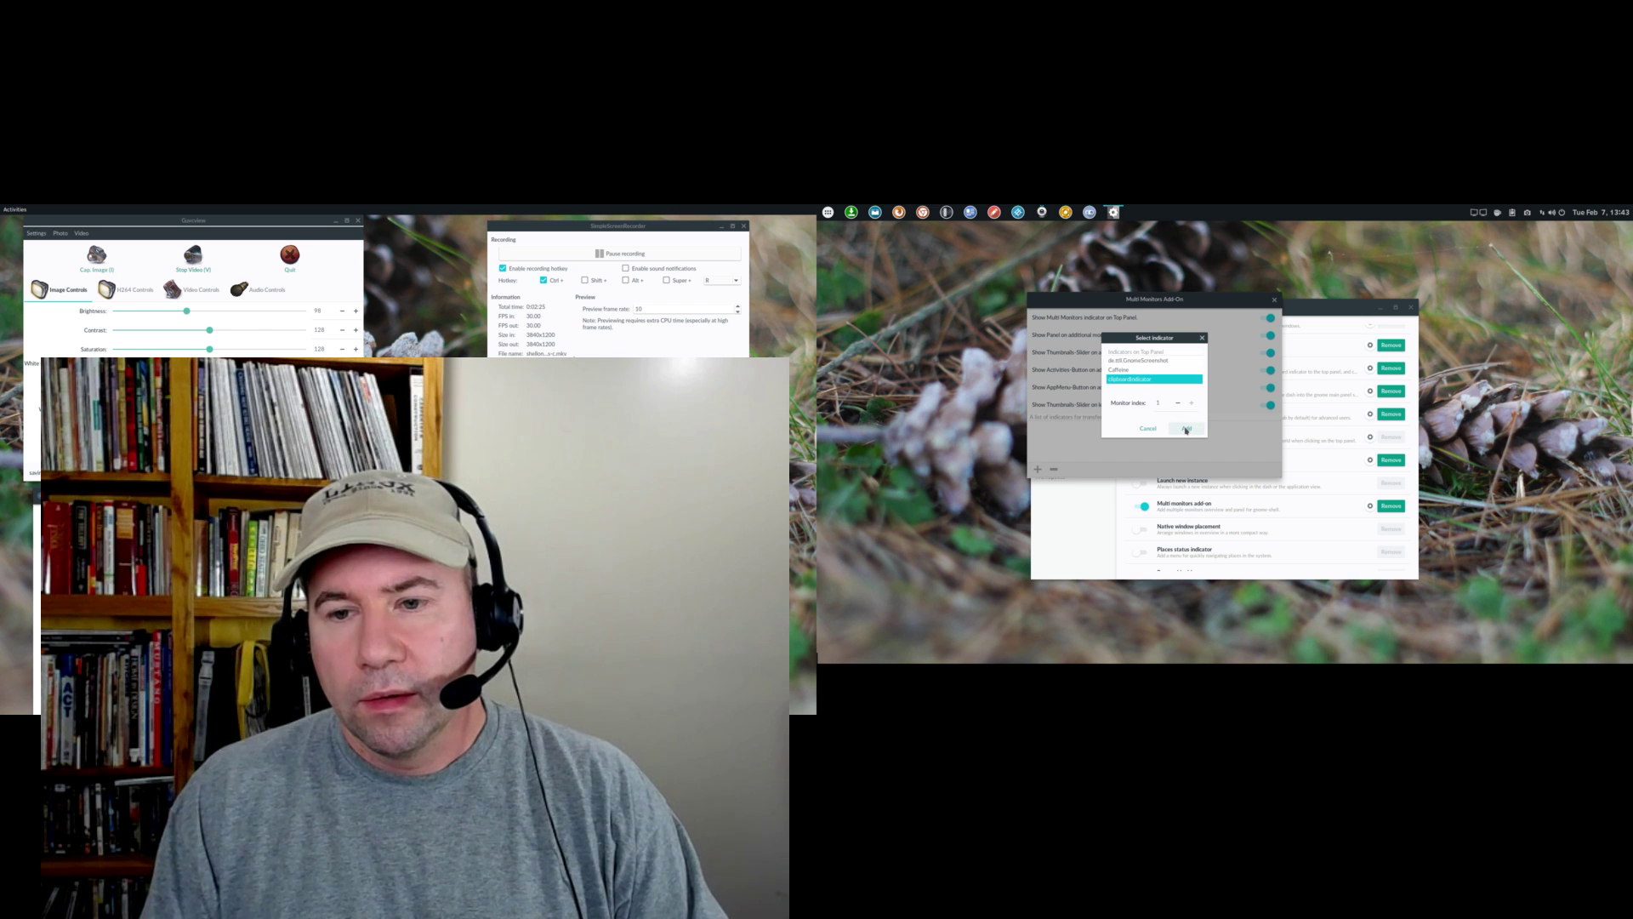
click(1186, 427)
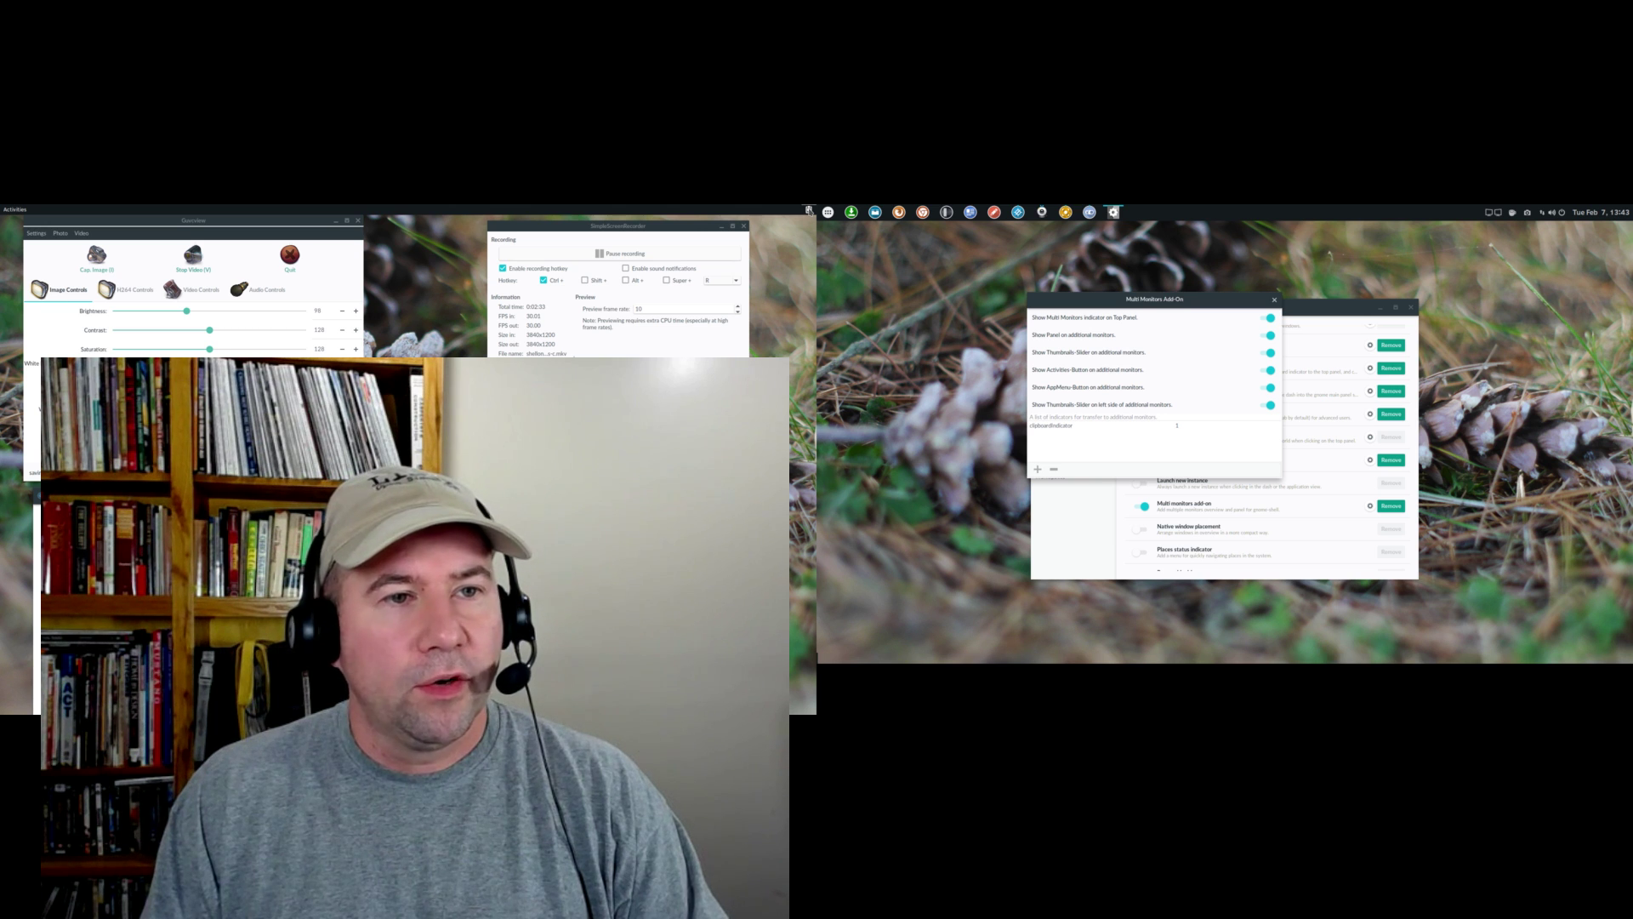
Remove clipboardIndicator again and turn off 'Show Panel on additional monitors'
click(1038, 469)
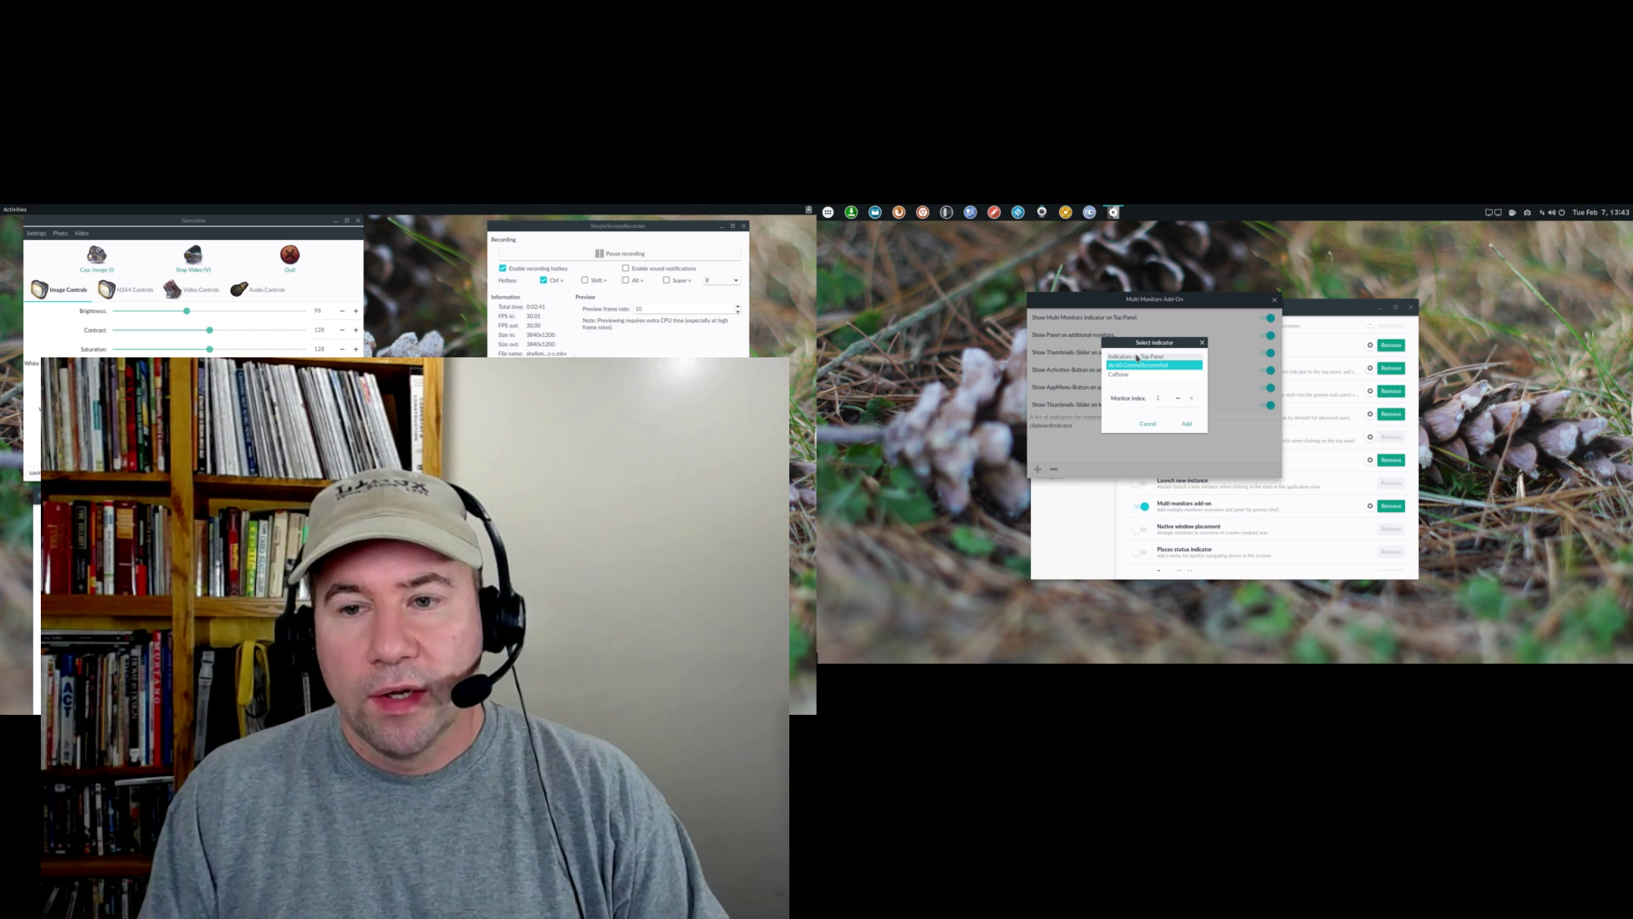
click(1147, 422)
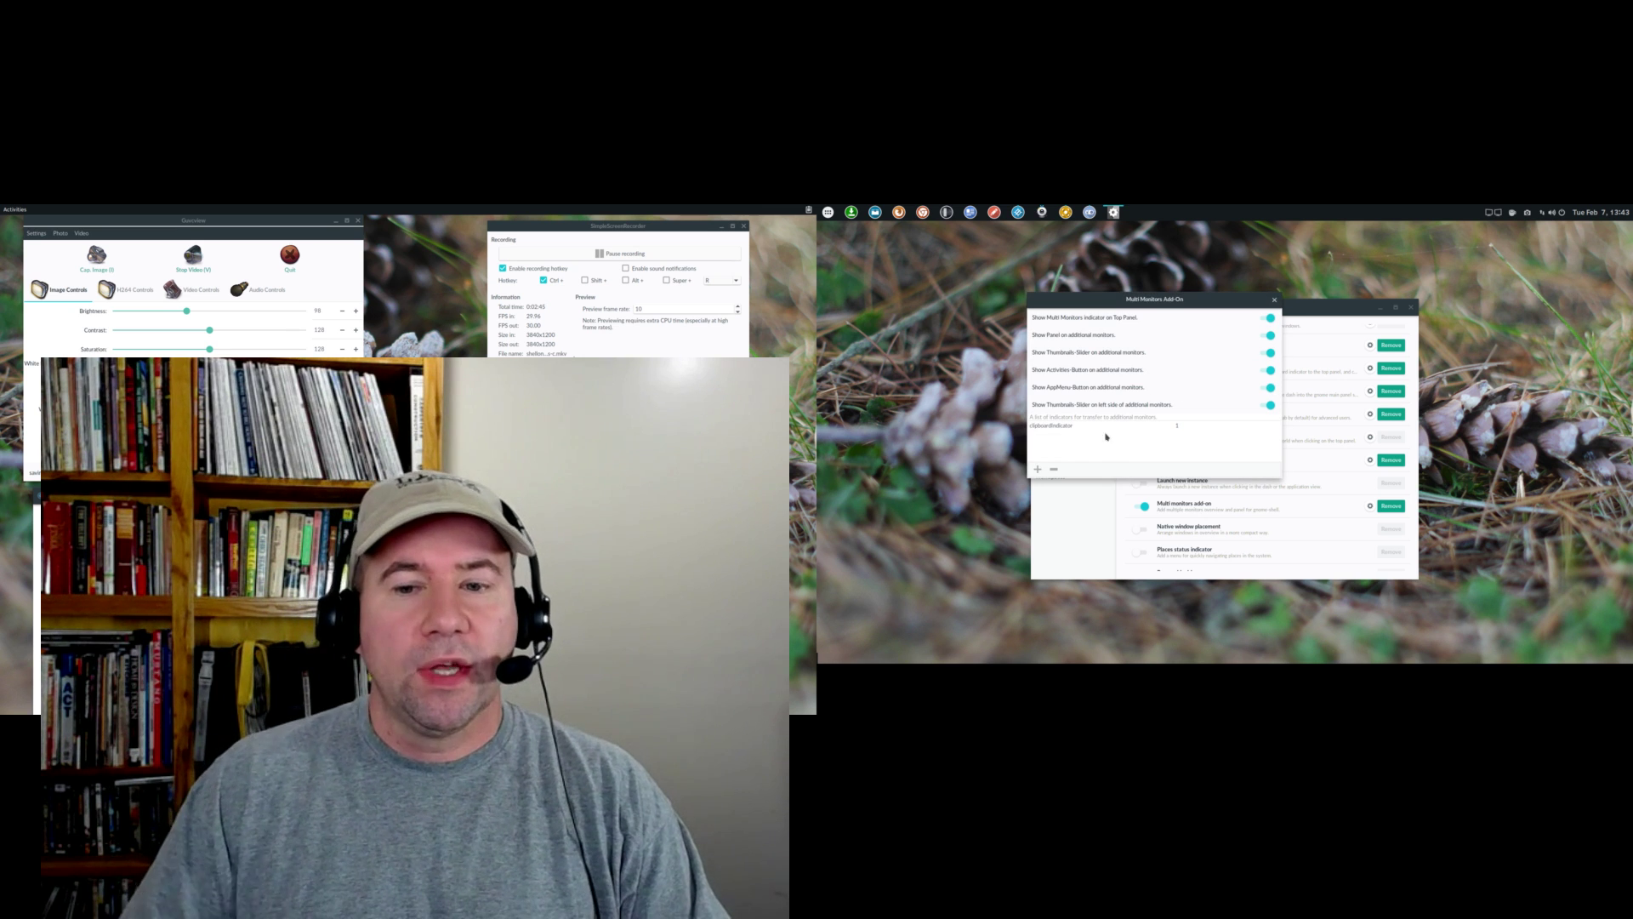
click(1064, 425)
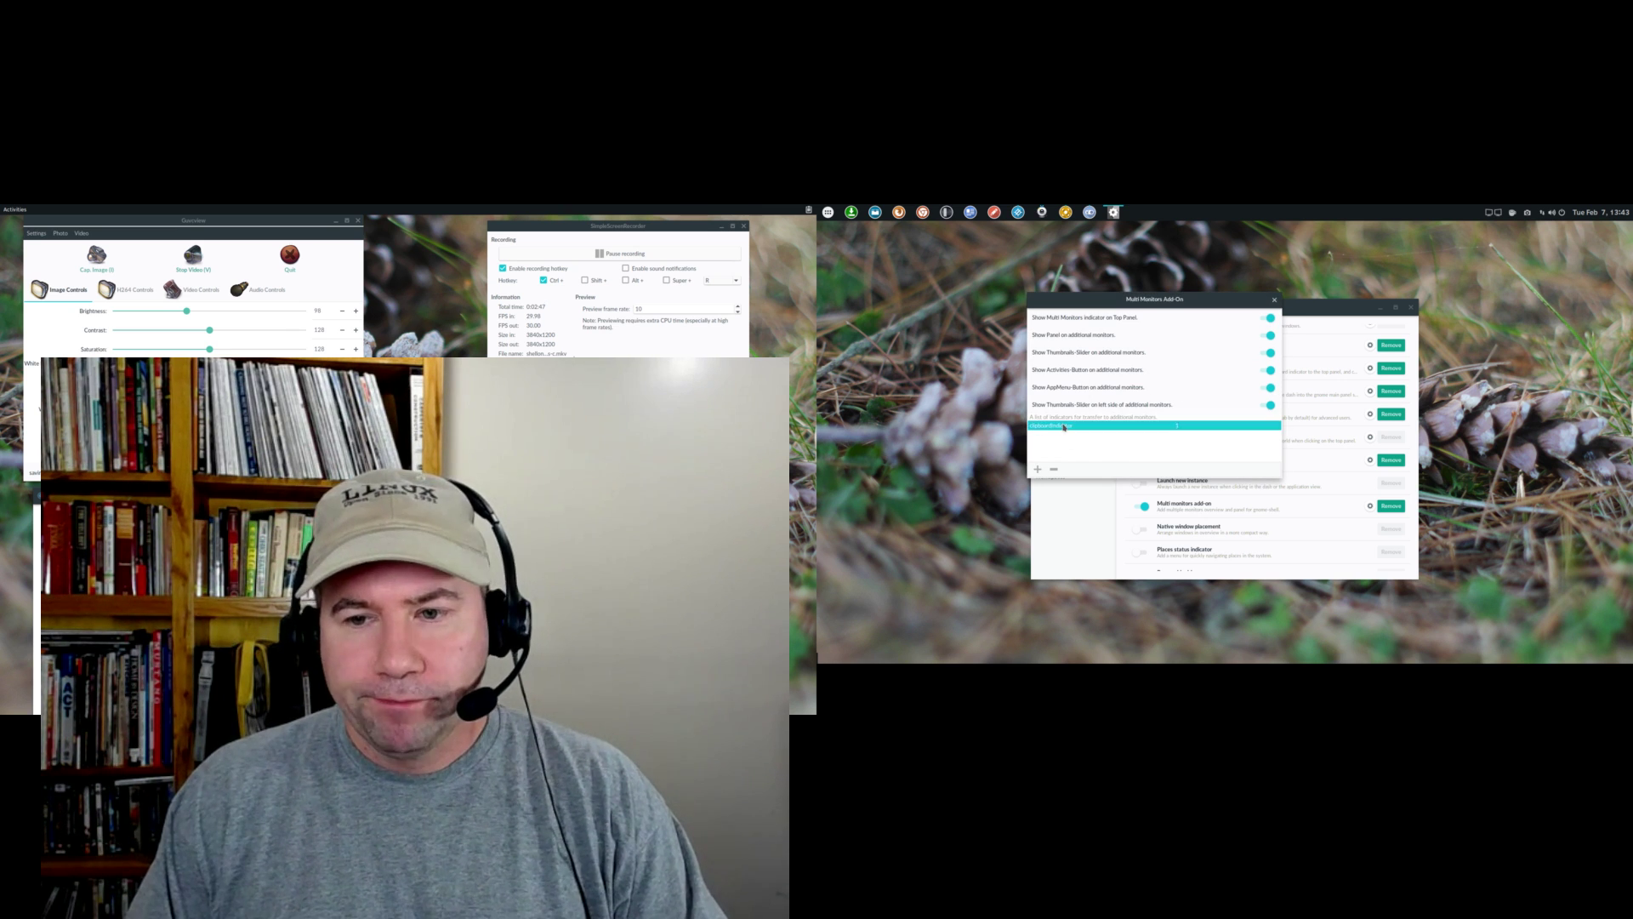
click(1054, 469)
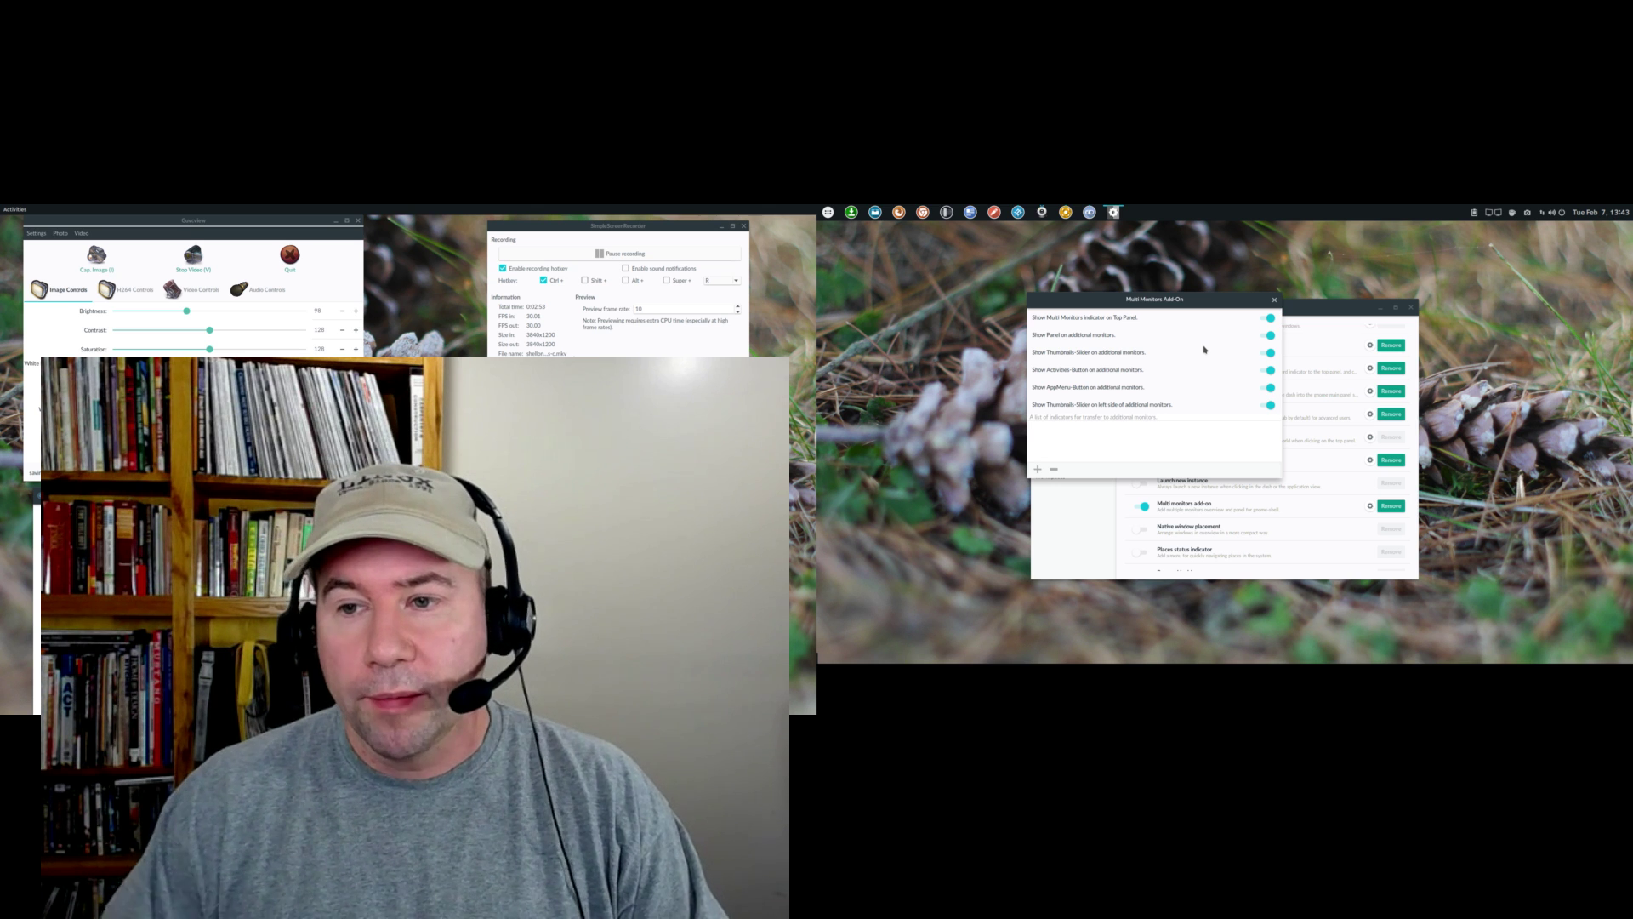
click(1264, 337)
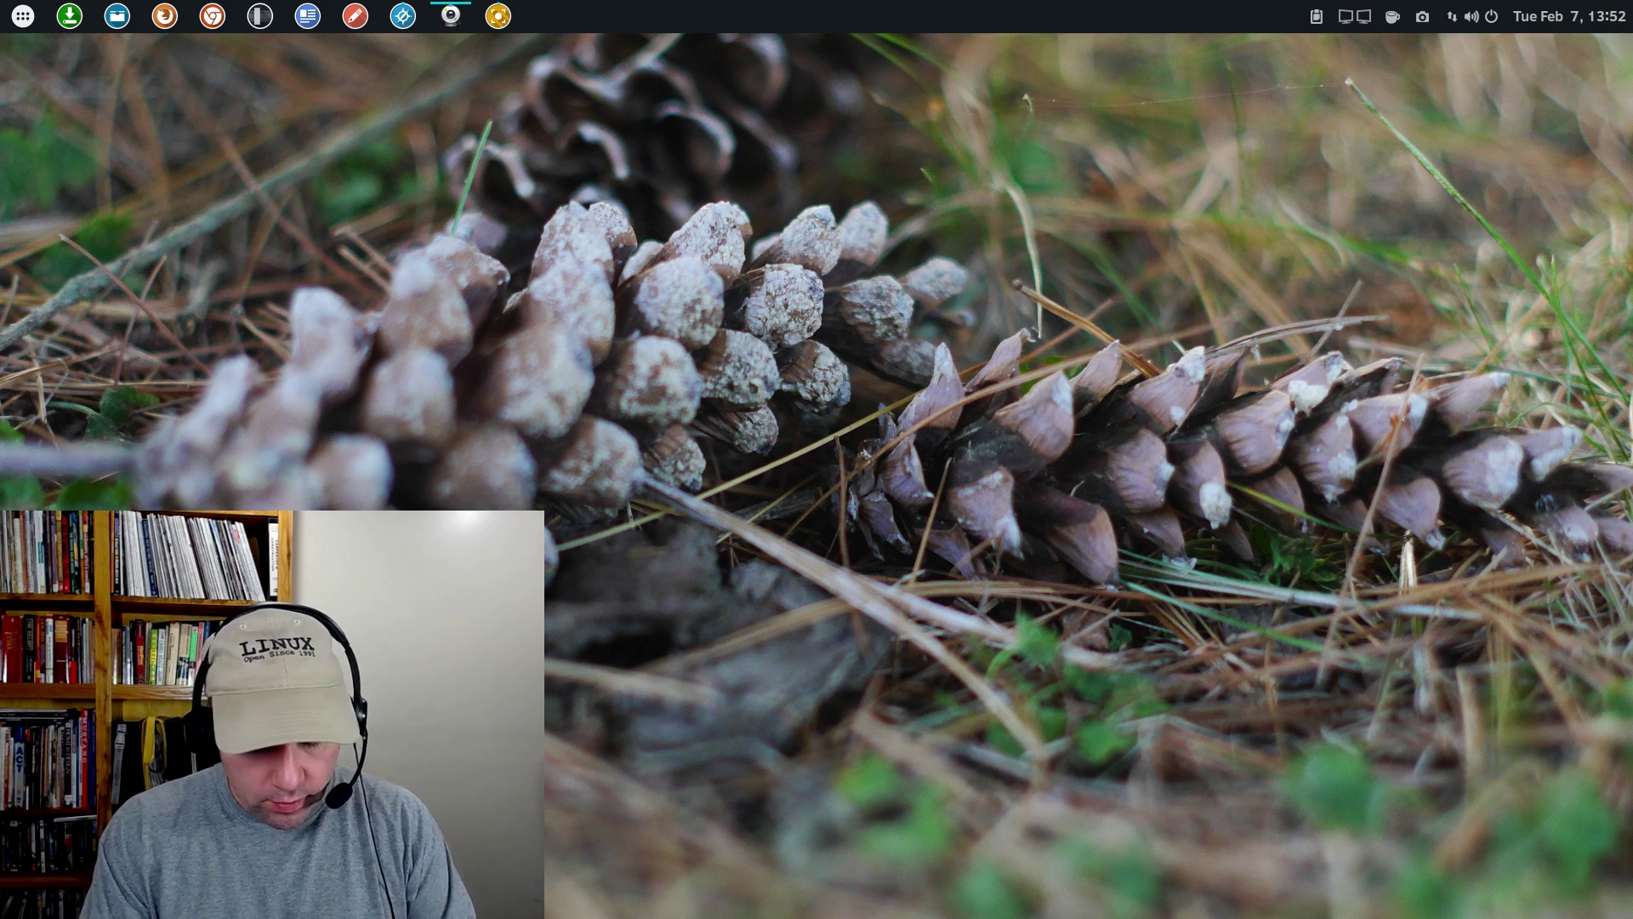
key(super)
Relaunch GNOME Tweak Tool by searching 'tw' and scroll its Extensions list
text(tw)
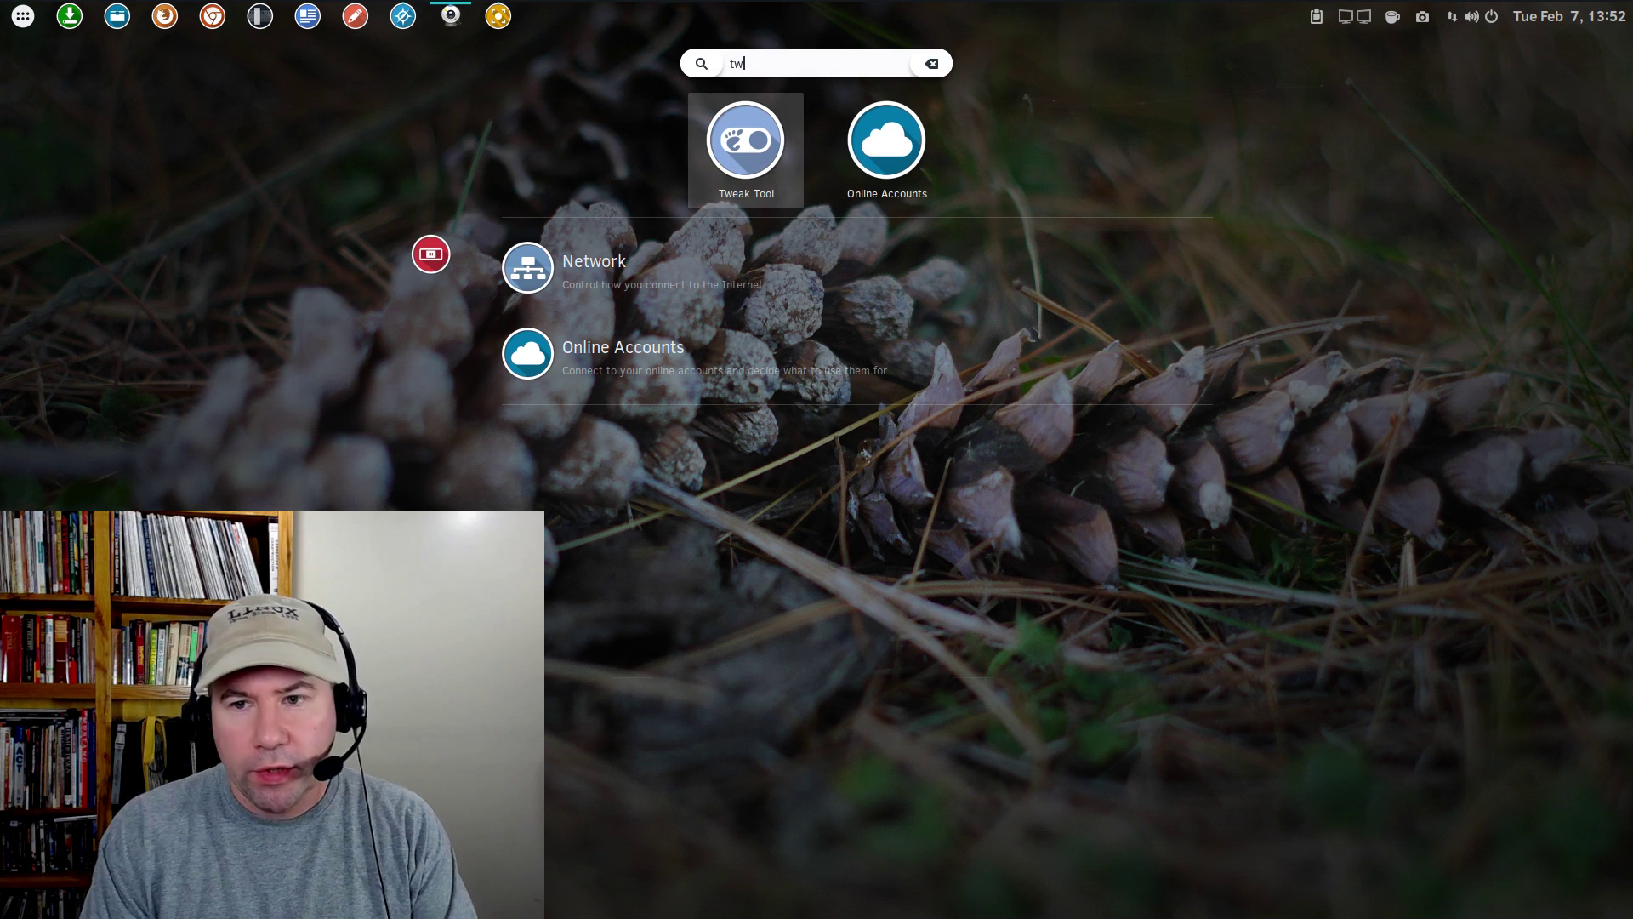
click(731, 149)
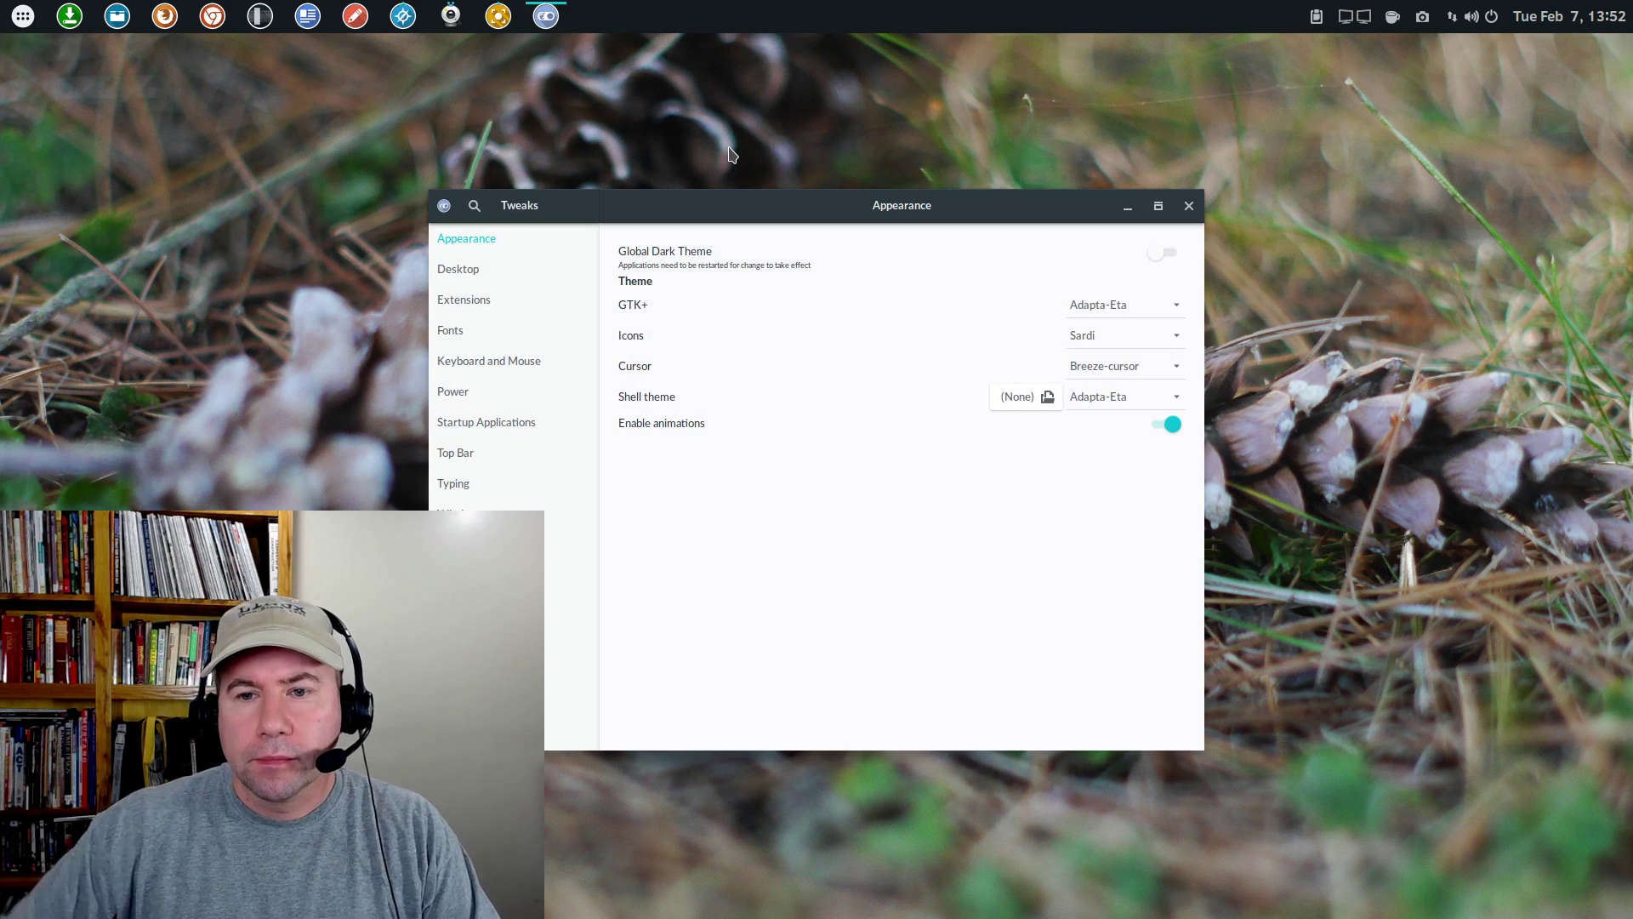
click(477, 301)
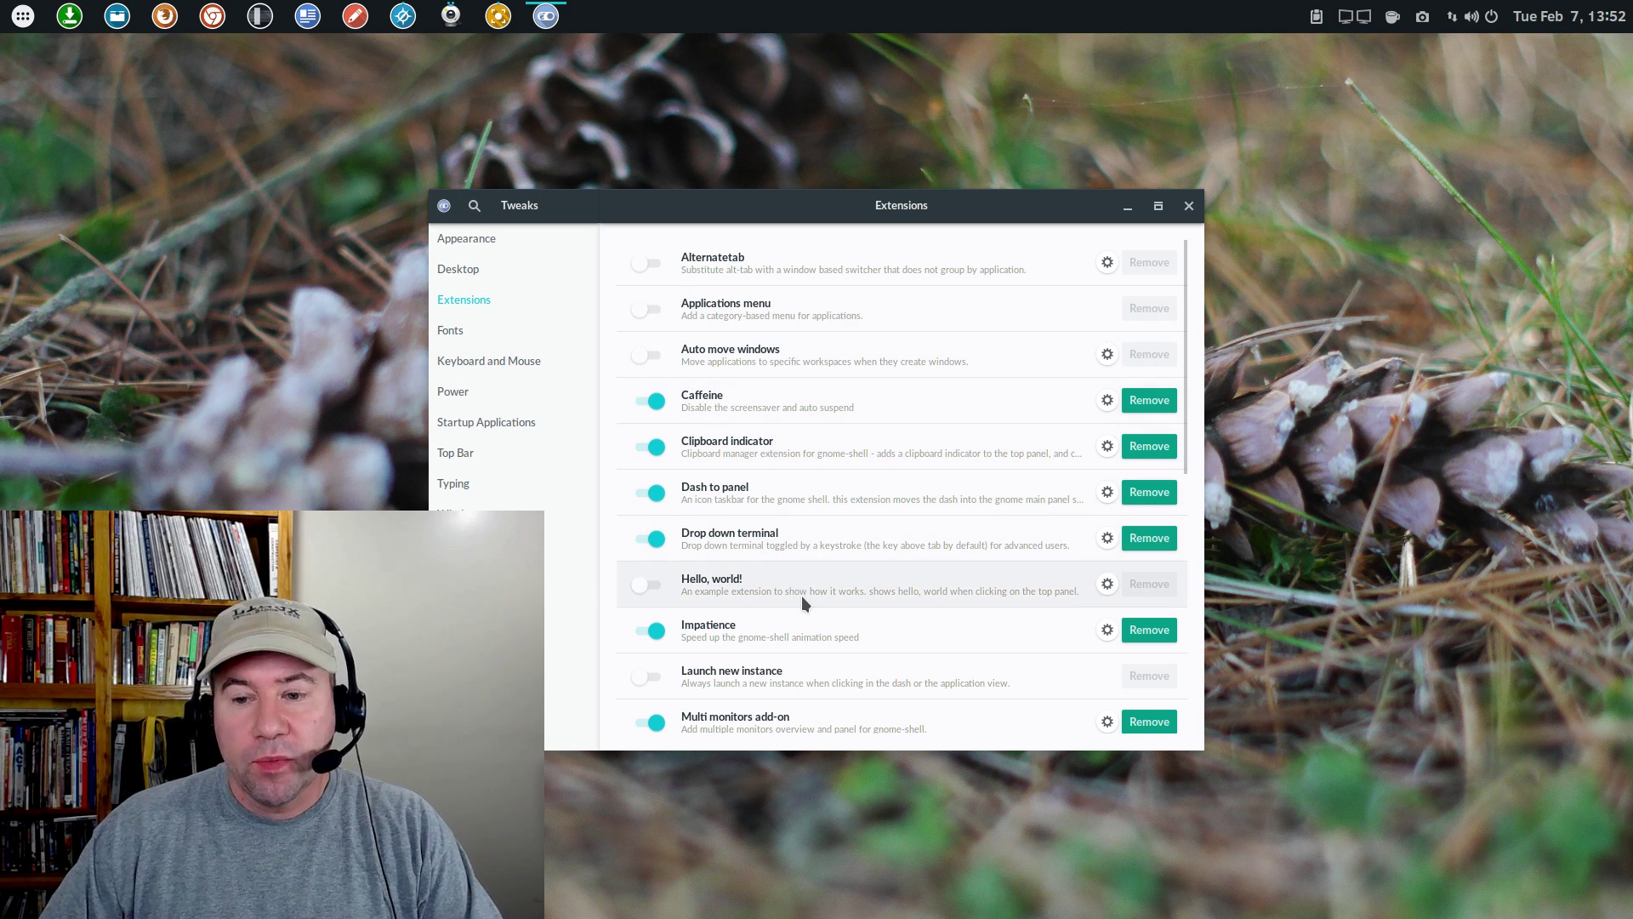
scroll(801, 595, down, 4)
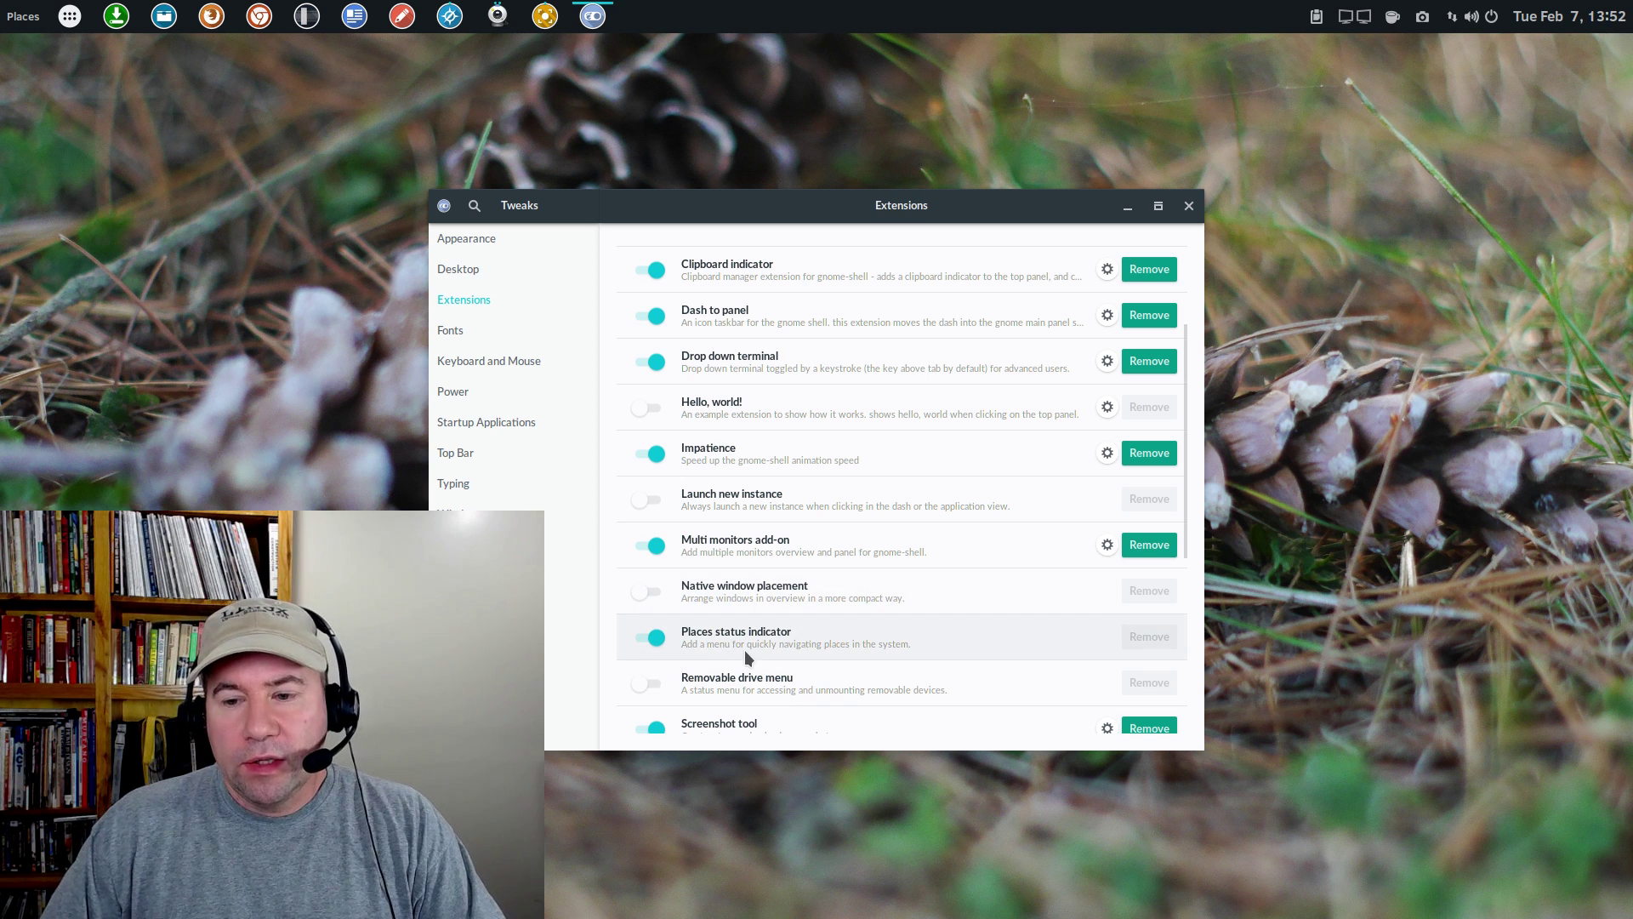
Try the Places menu in the top bar, then switch off Places status indicator
click(21, 18)
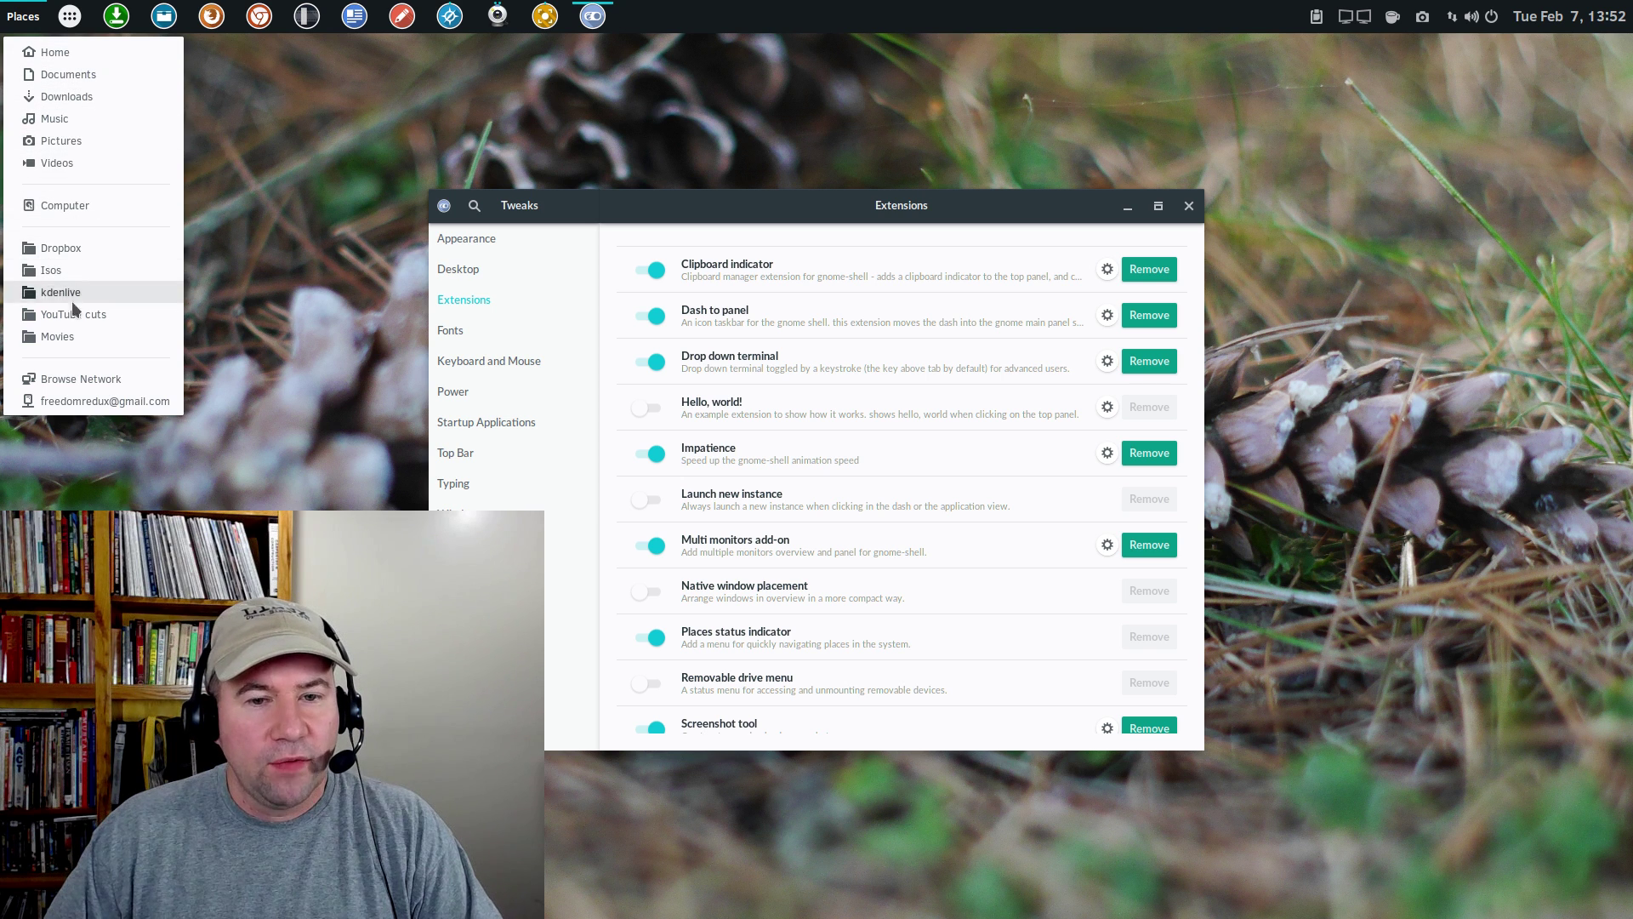
click(298, 360)
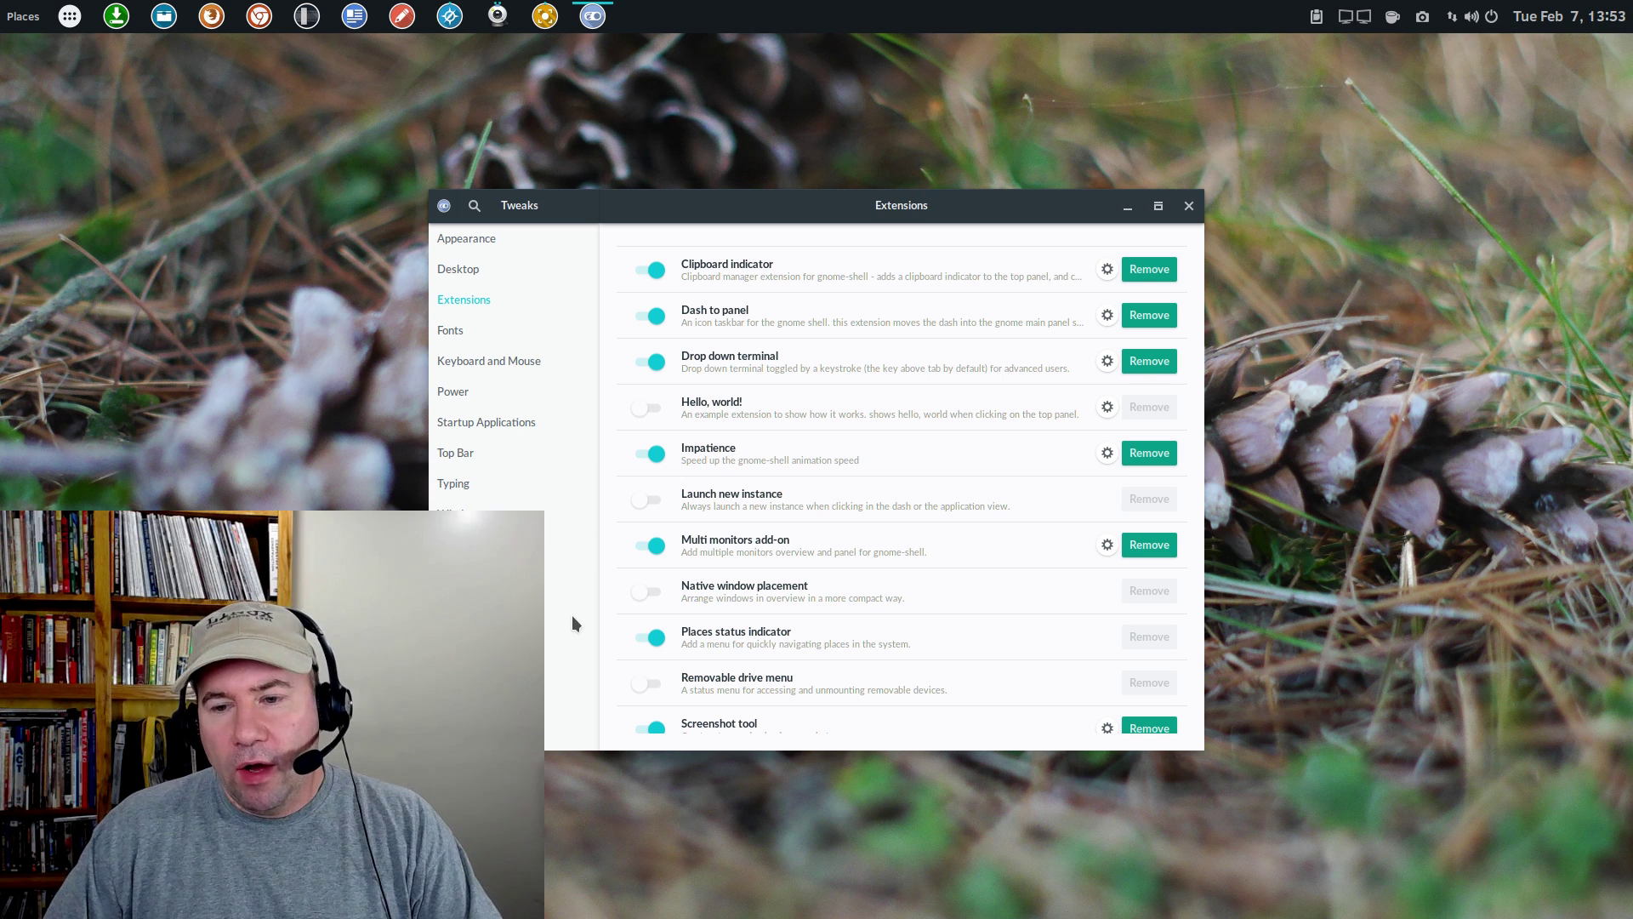
click(650, 637)
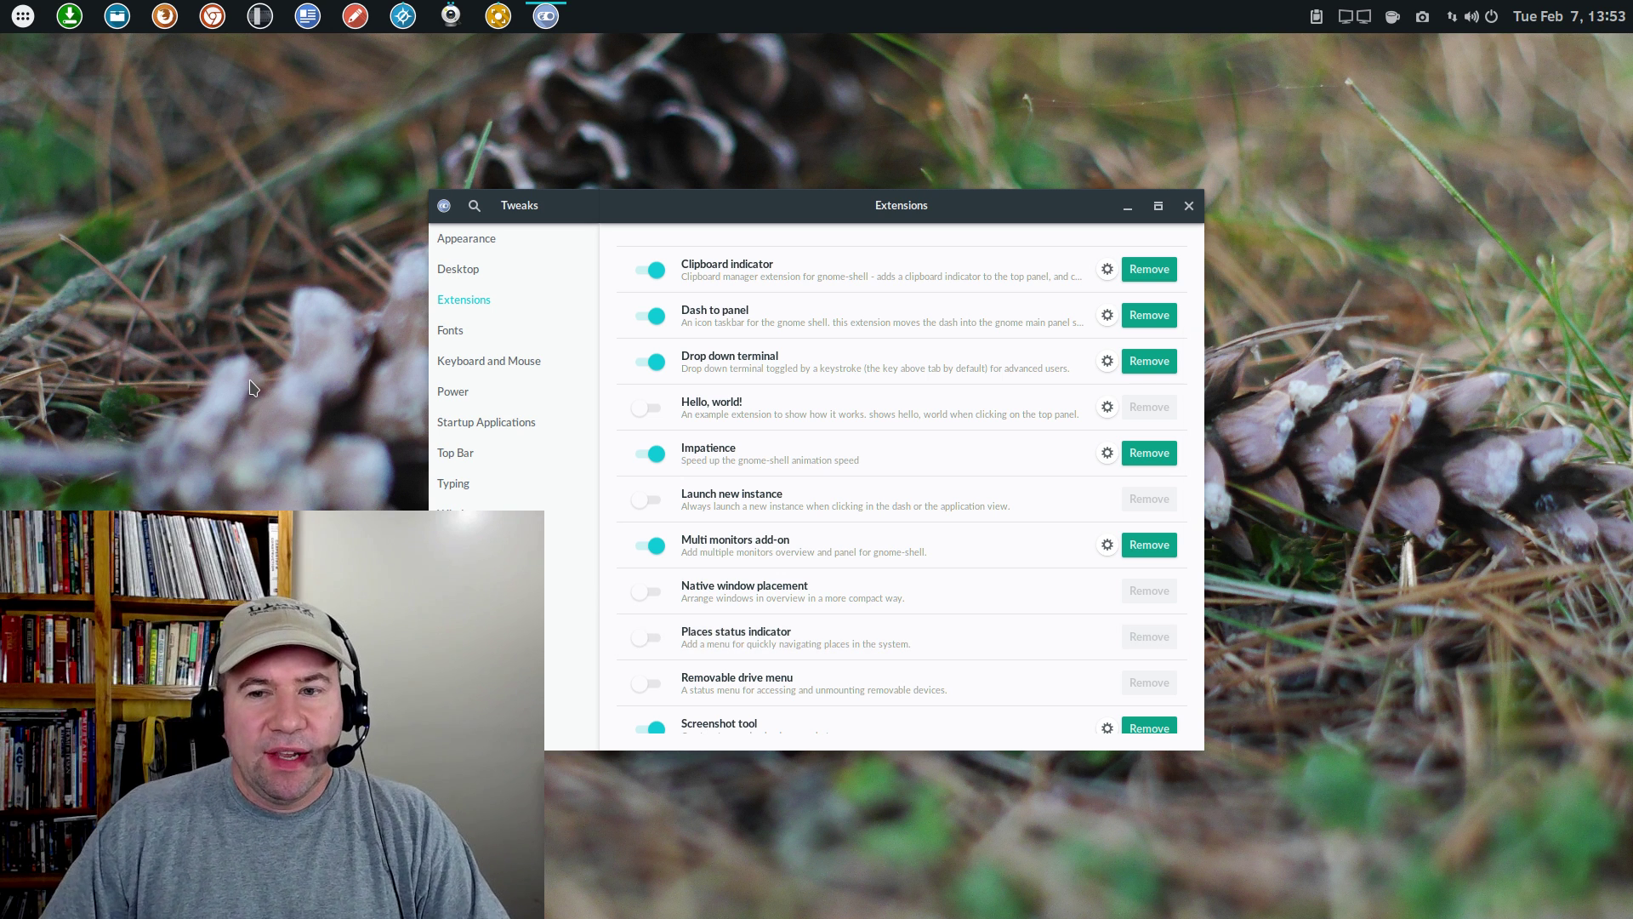
Move the Tweaks window down and to the right
drag(811, 202, 1166, 286)
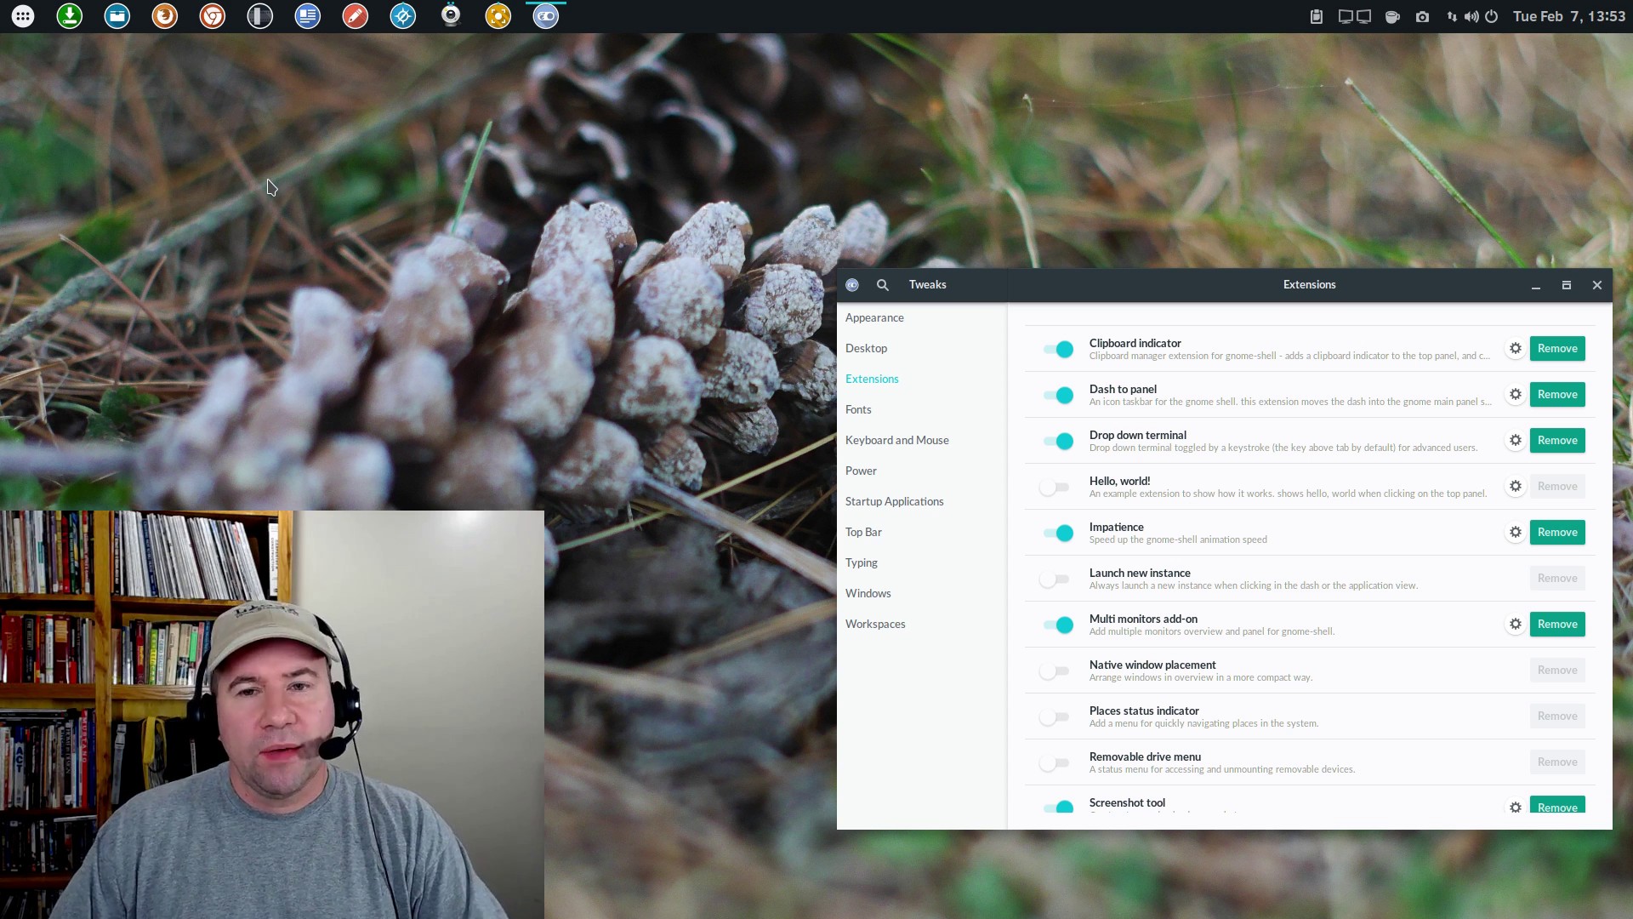
click(116, 17)
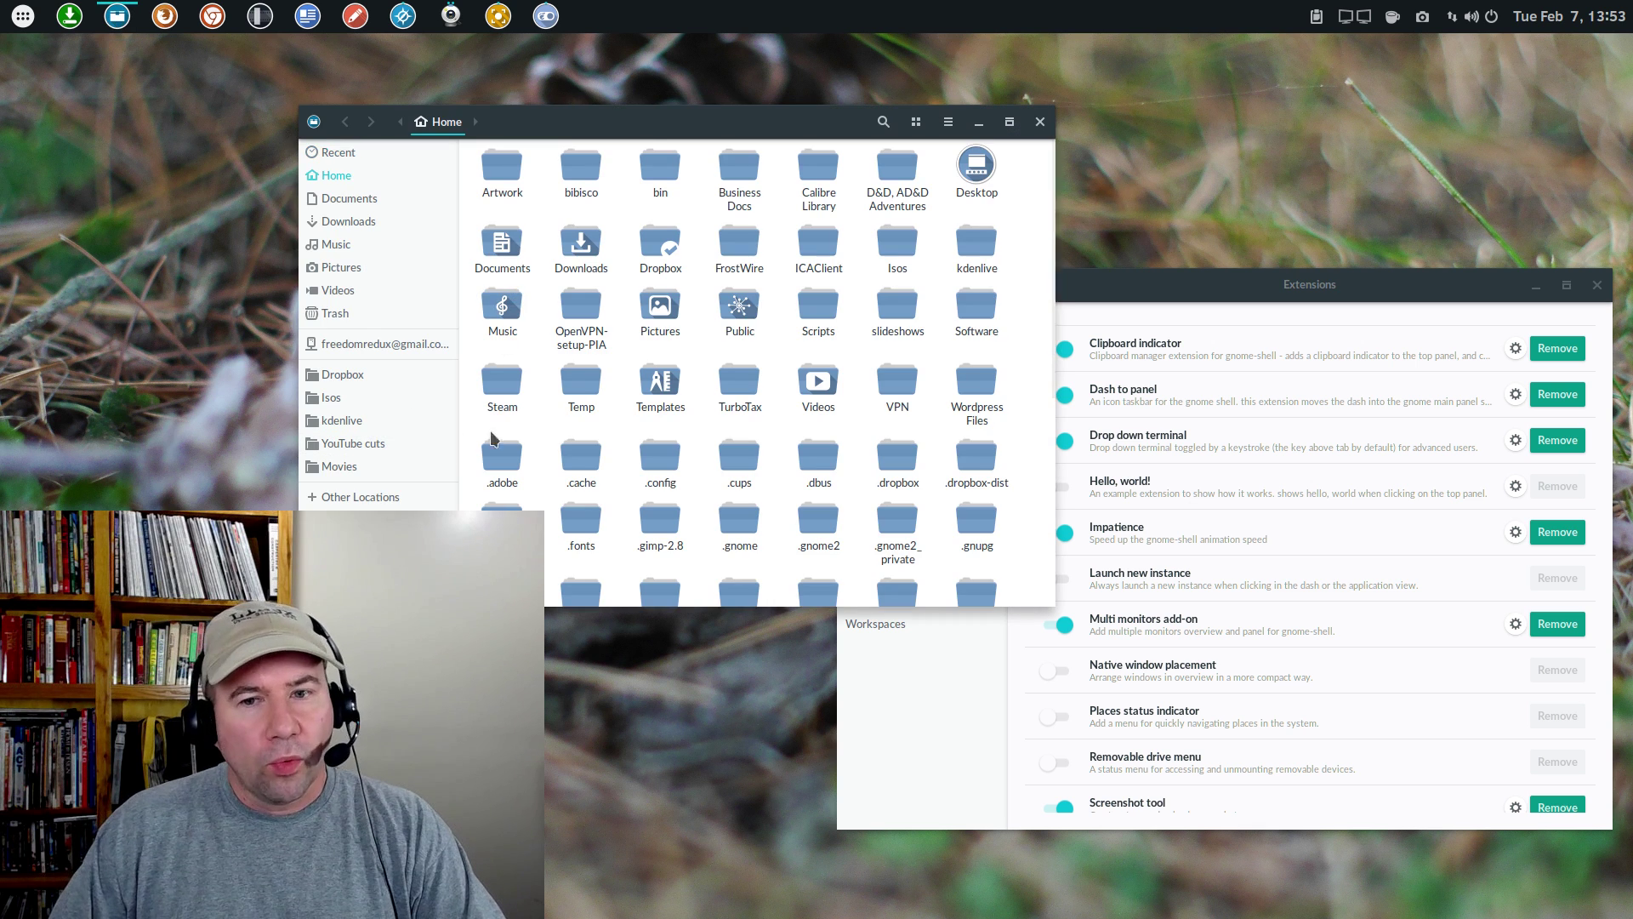
click(1040, 122)
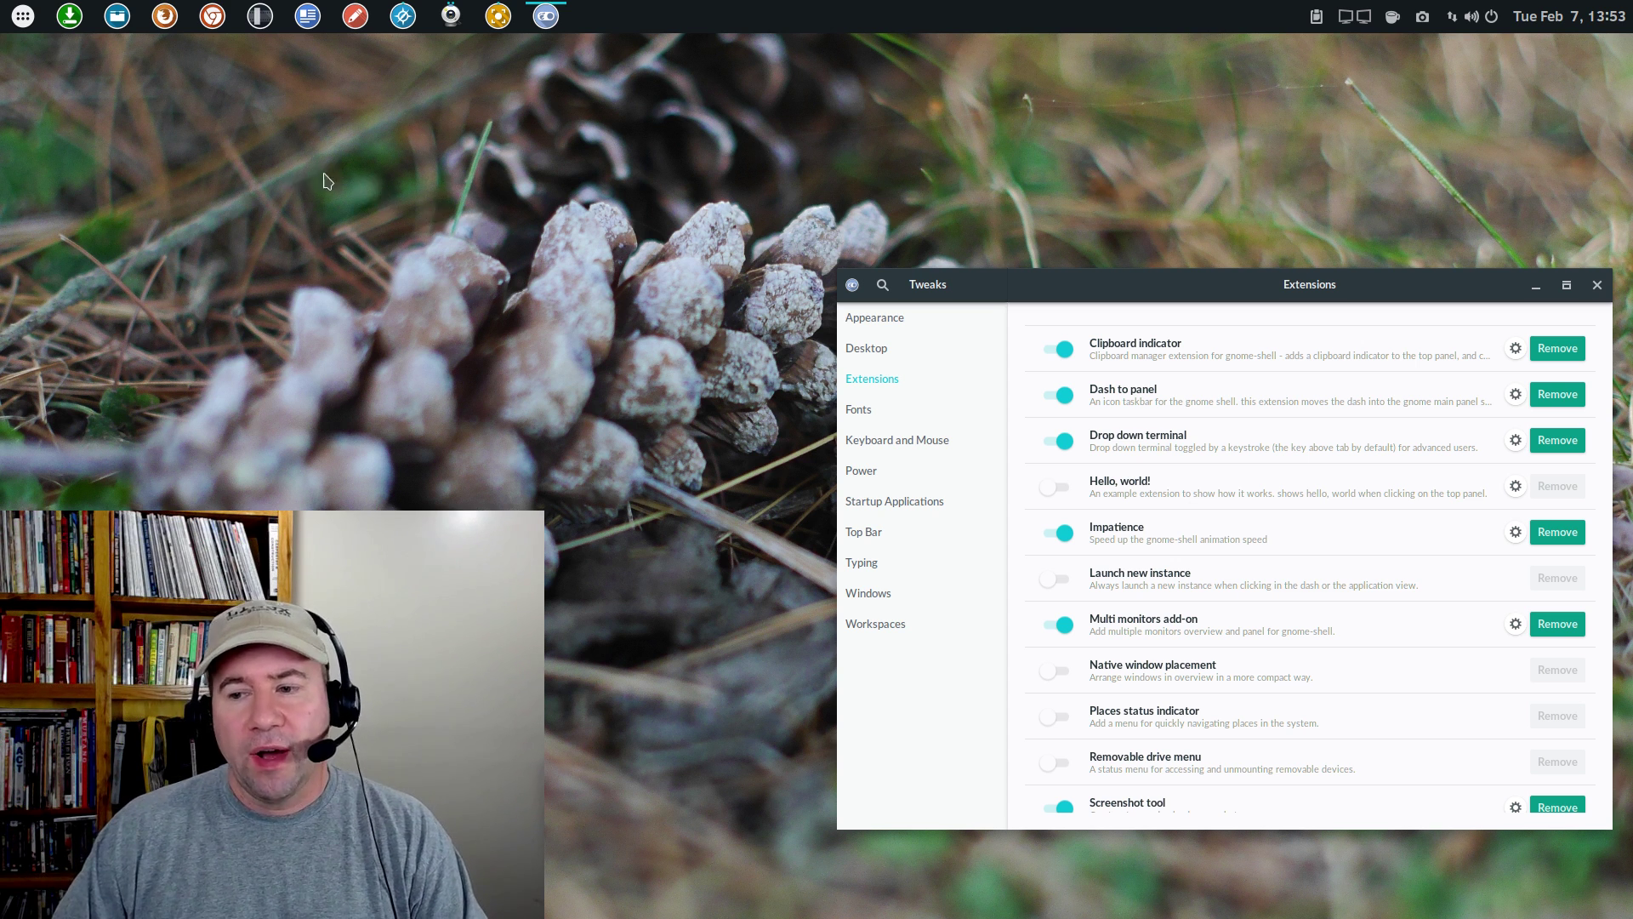
Scroll further down the Tweaks Extensions list
scroll(1259, 703, down, 4)
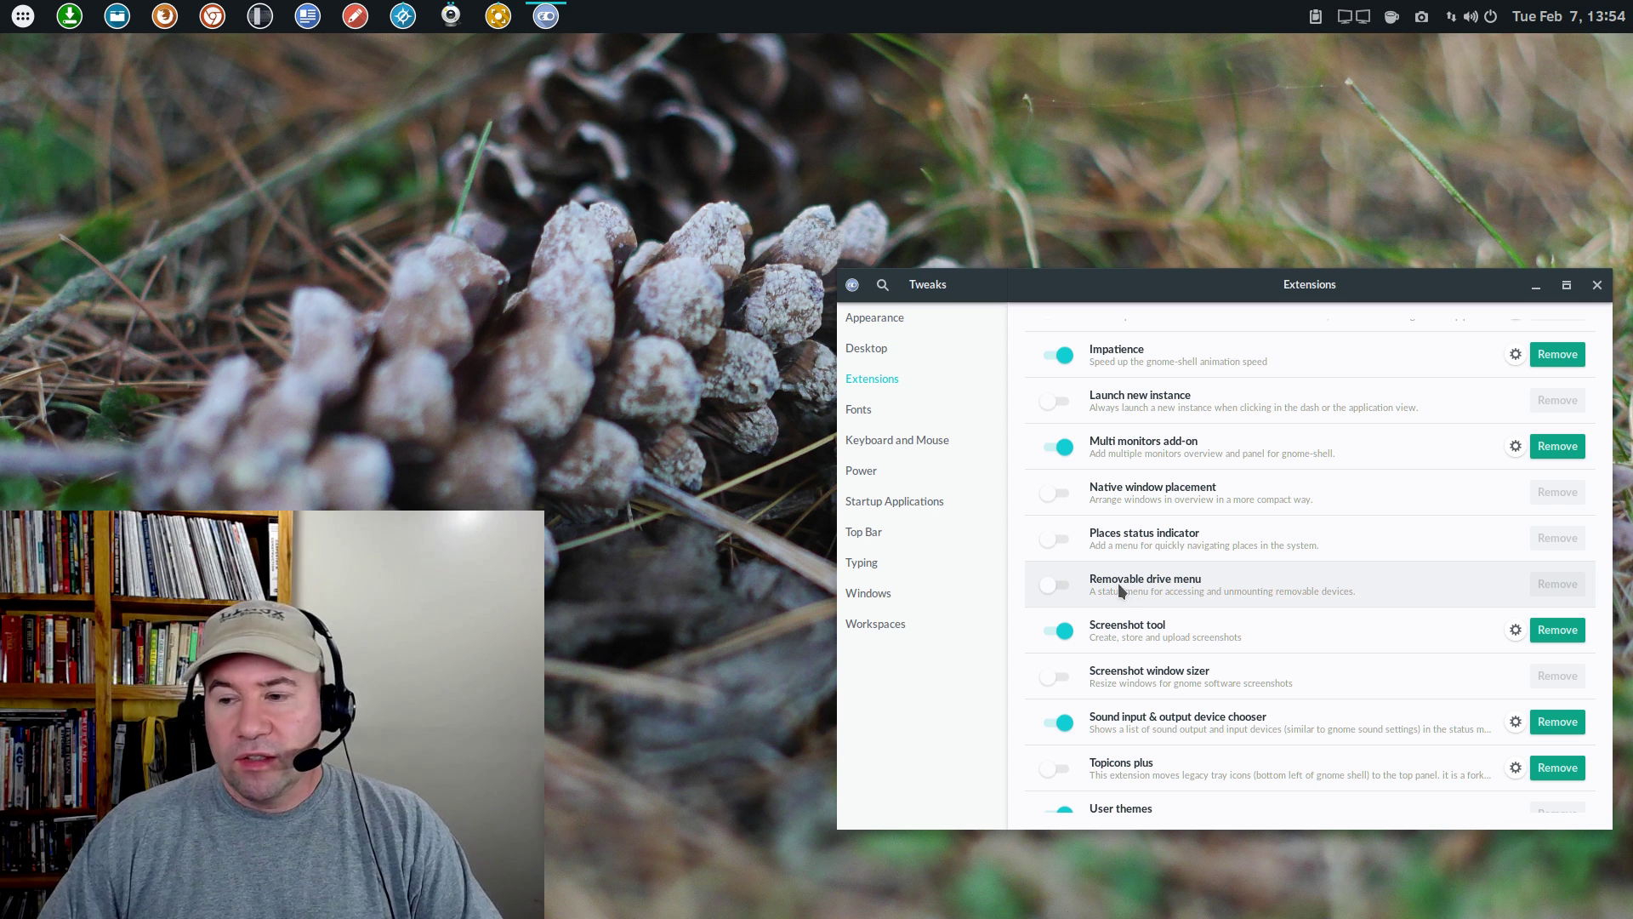
click(1597, 285)
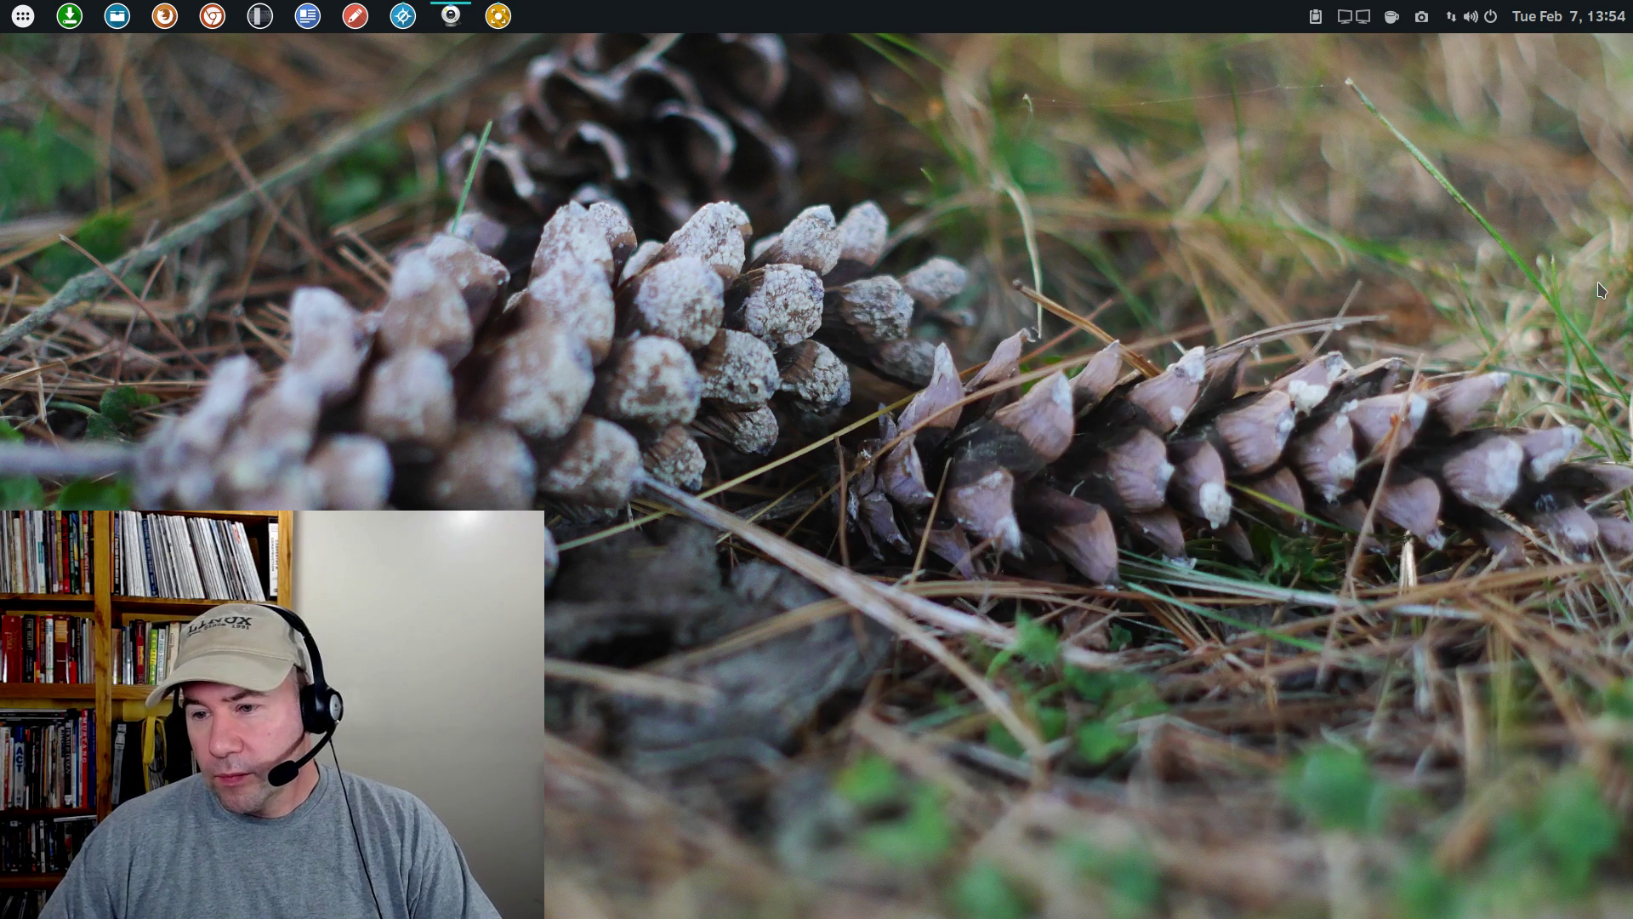